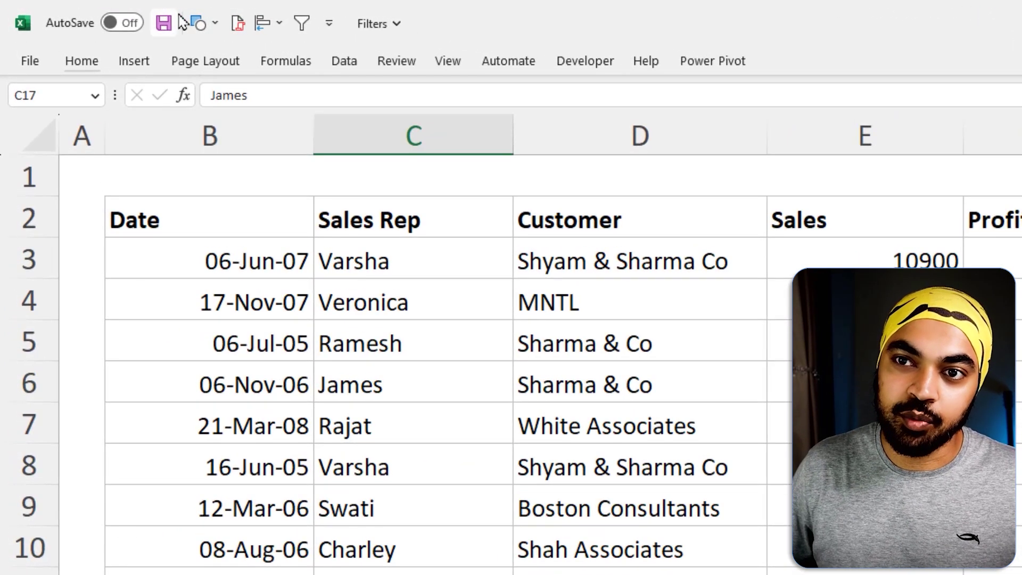
Add the AutoFilter command from Commands Not in the Ribbon to the Quick Access Toolbar
{"action": "left_click", "coordinate": [321, 23]}
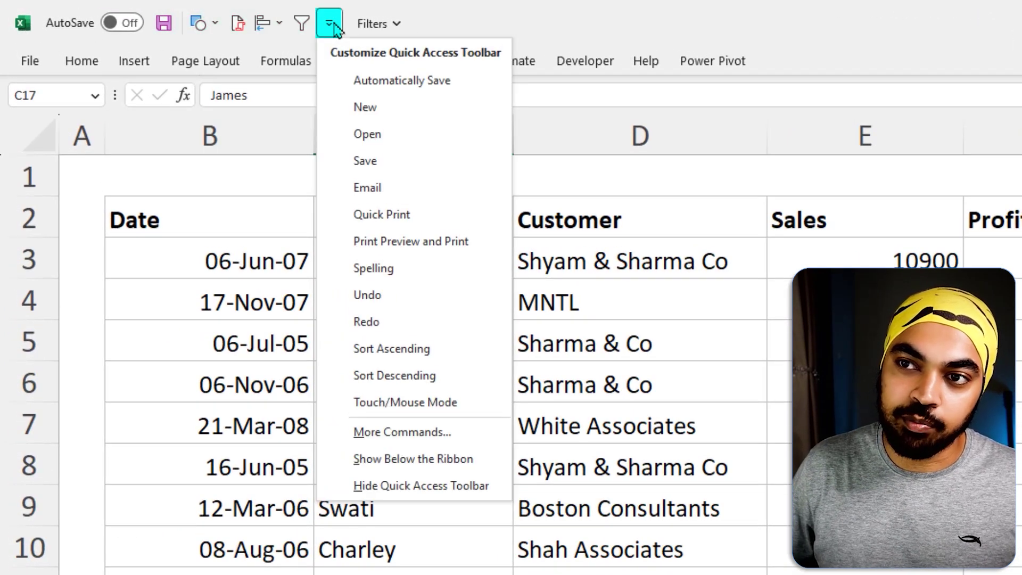
{"action": "left_click", "coordinate": [378, 432]}
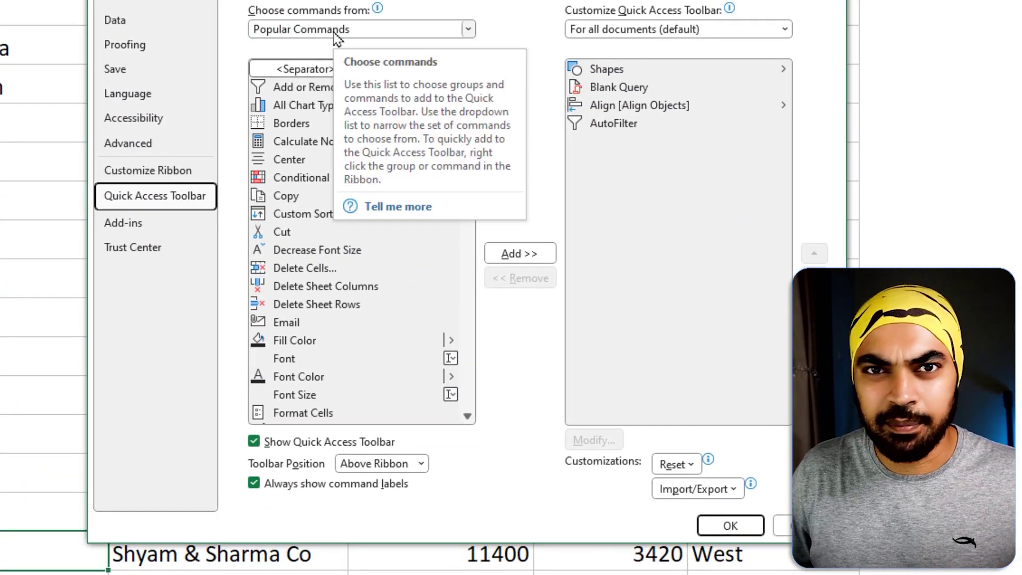
{"action": "left_click", "coordinate": [334, 31]}
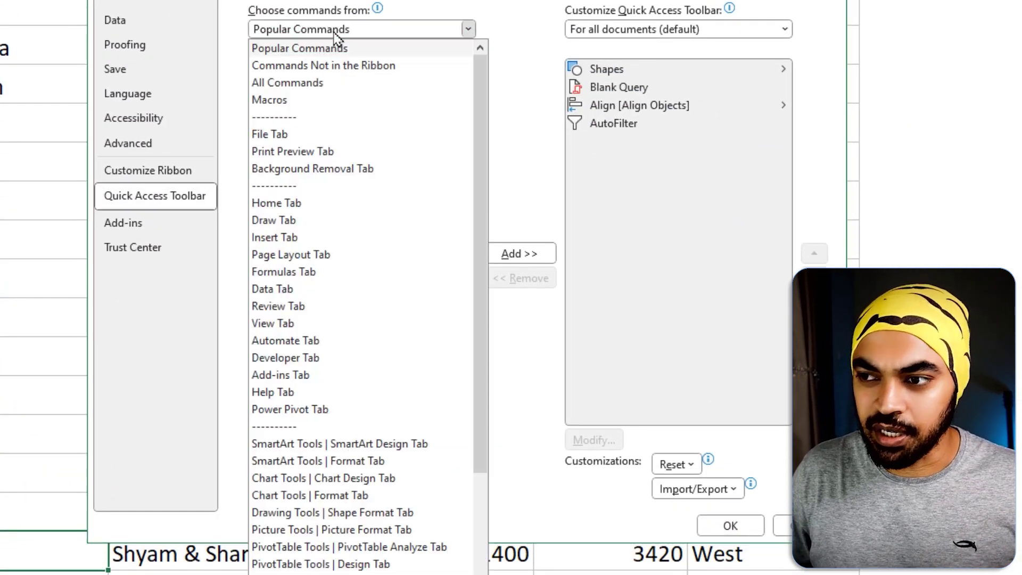
{"action": "left_click", "coordinate": [332, 65]}
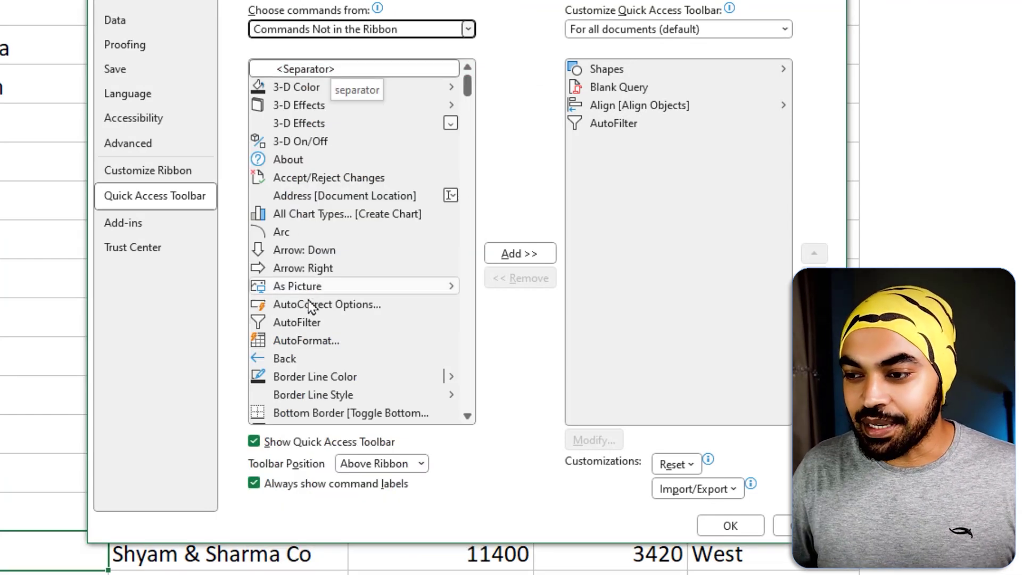
{"action": "left_click", "coordinate": [297, 322]}
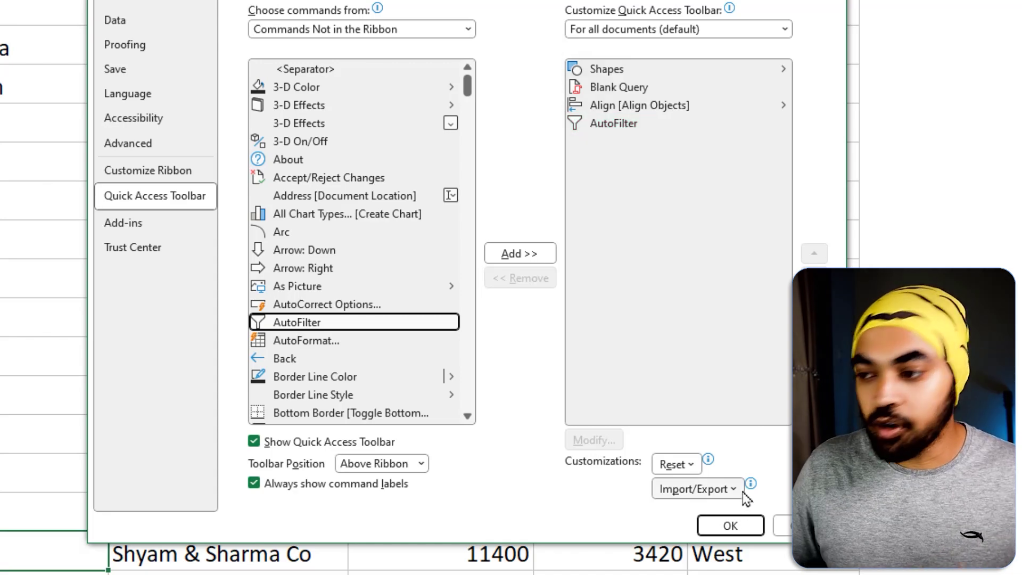
{"action": "left_click", "coordinate": [740, 527]}
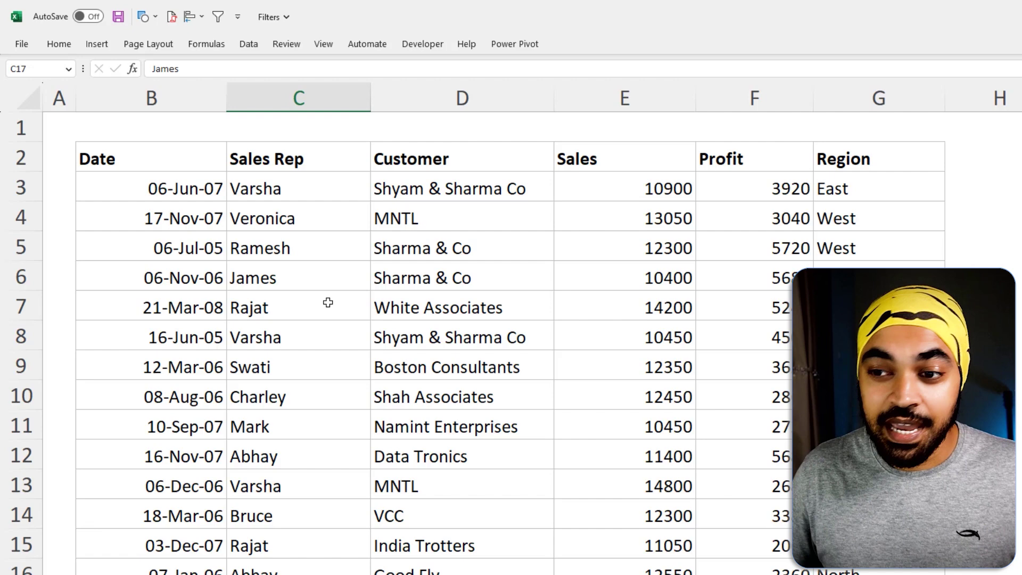
Filter the table by the selected sales rep, then by White Associates, leaving four rows
{"action": "left_click", "coordinate": [292, 279]}
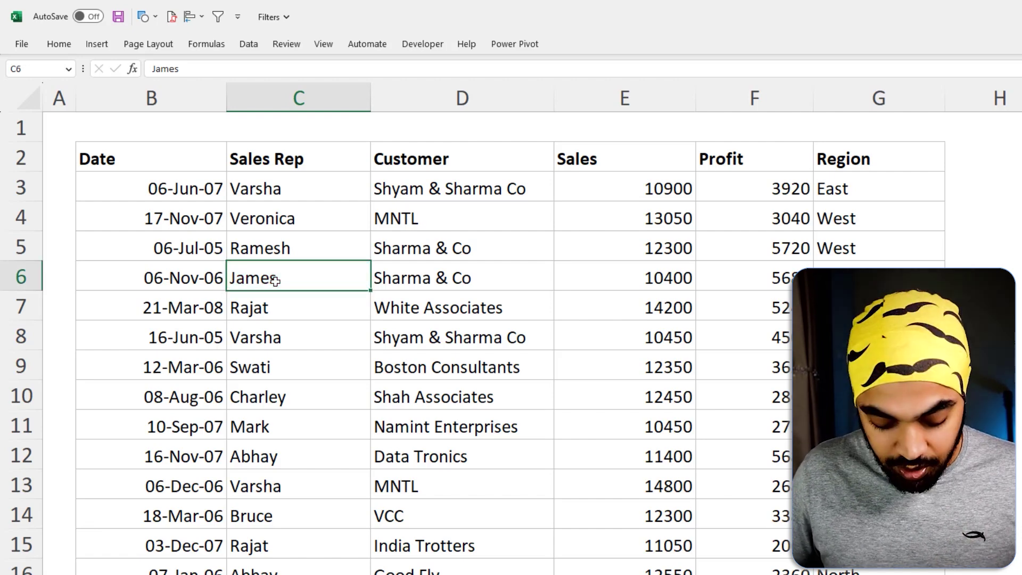
{"action": "key", "text": "alt+4"}
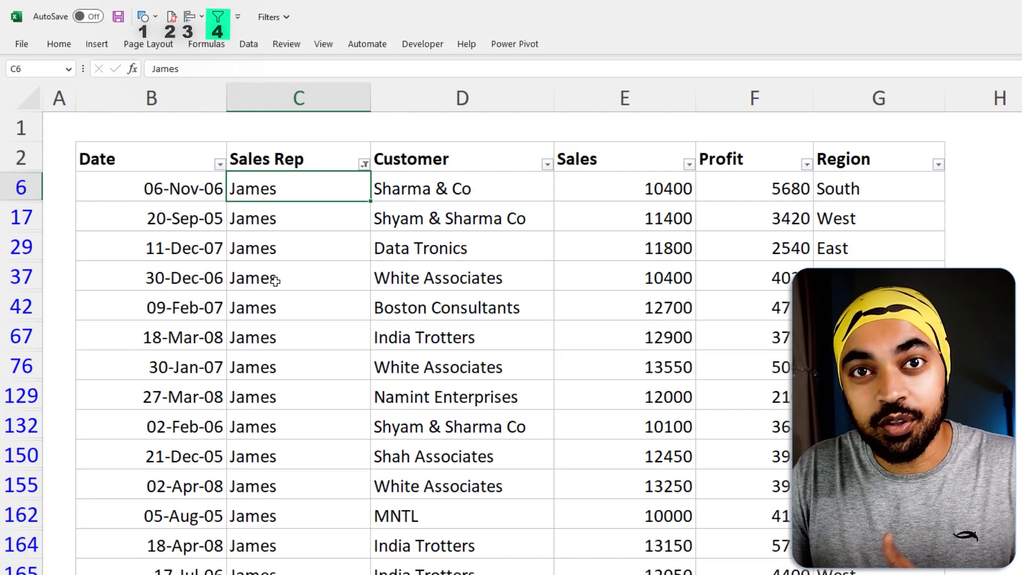
{"action": "left_click", "coordinate": [463, 277]}
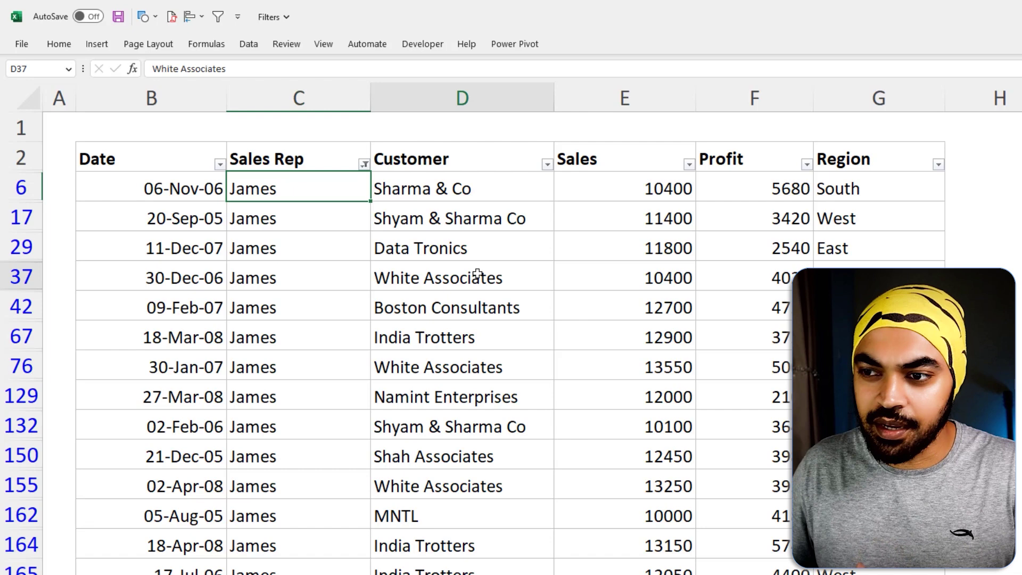
{"action": "key", "text": "alt+4"}
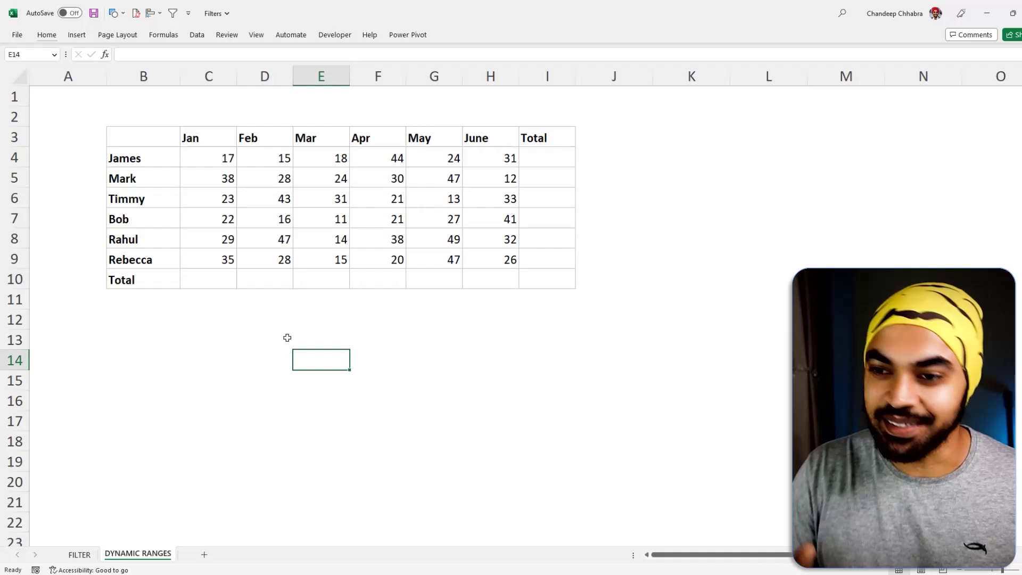
Select C4:I10 and AutoSum the Total row and column, from 149 to a grand total of 1010
{"action": "left_click_drag", "start_coordinate": [162, 158], "coordinate": [160, 259]}
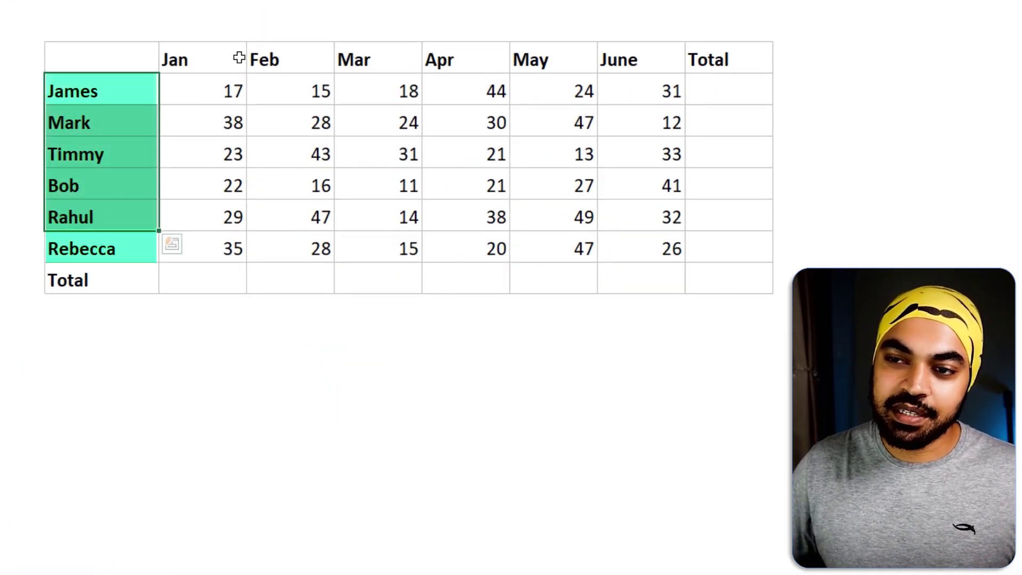
{"action": "left_click_drag", "start_coordinate": [231, 135], "coordinate": [411, 134]}
{"action": "left_click_drag", "start_coordinate": [518, 53], "coordinate": [529, 51]}
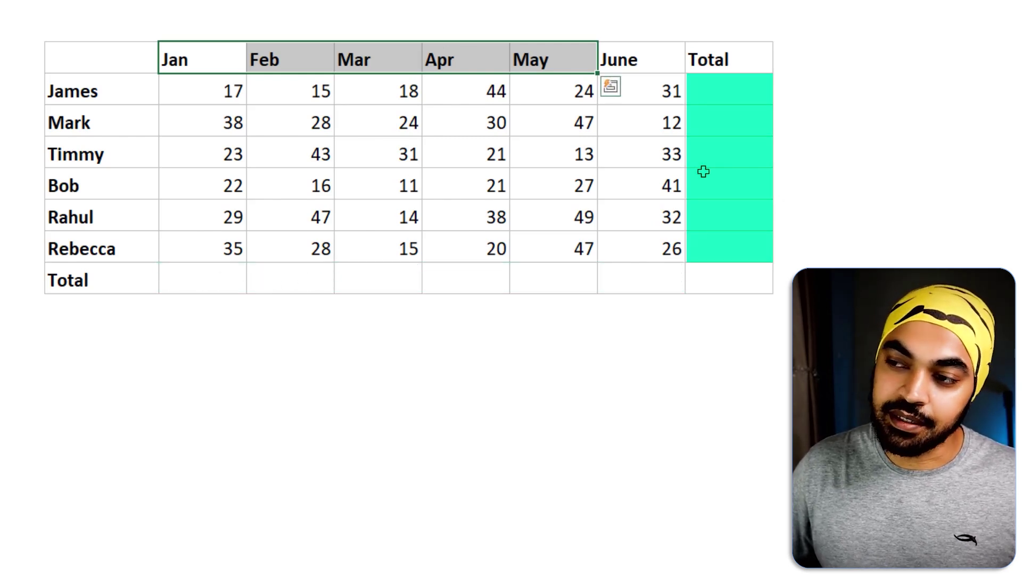
{"action": "left_click", "coordinate": [240, 92]}
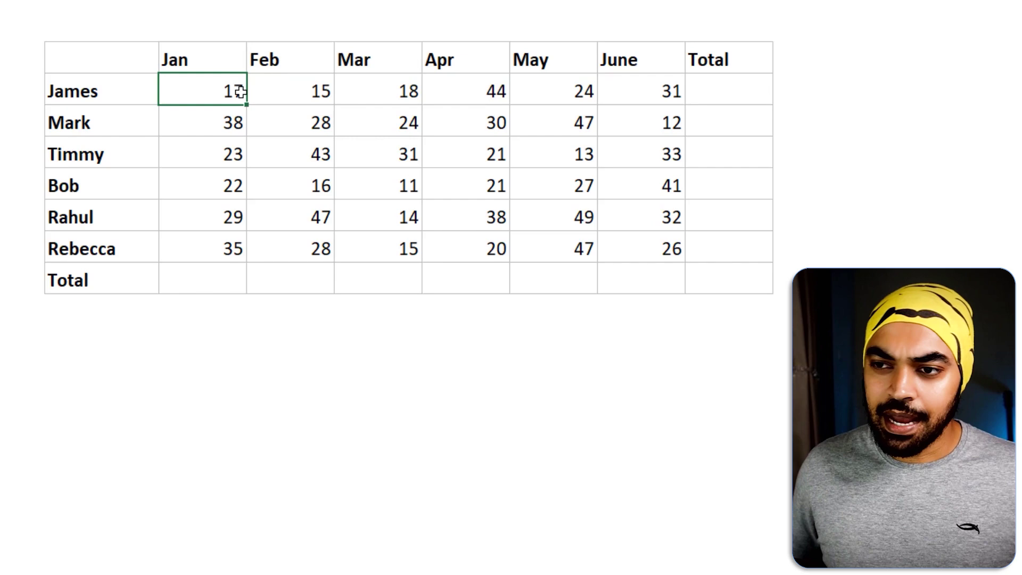
{"action": "key", "text": "ctrl+shift+Down"}
{"action": "key", "text": "ctrl+shift+Right"}
{"action": "key", "text": "shift+Down"}
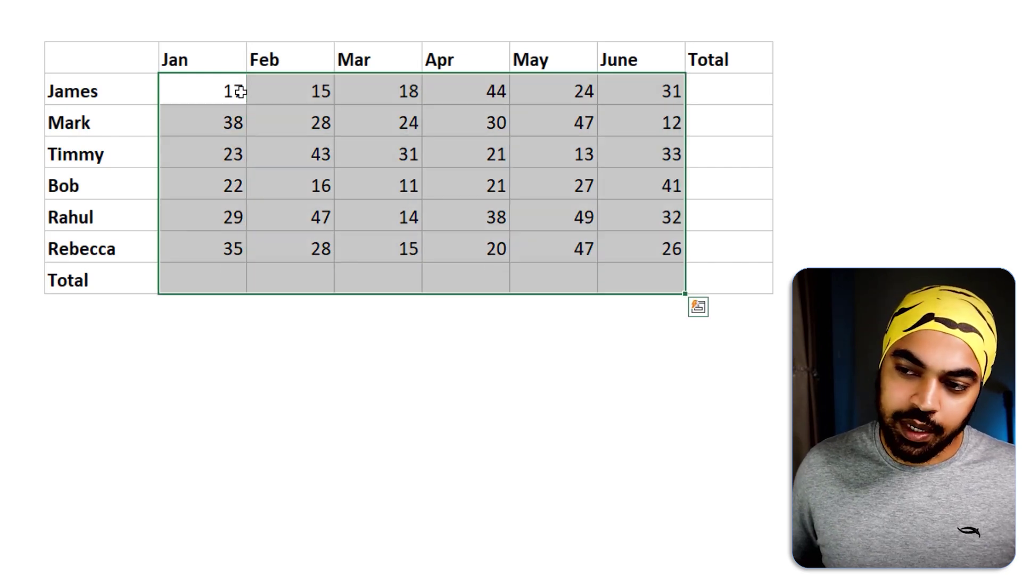
{"action": "key", "text": "shift+Right"}
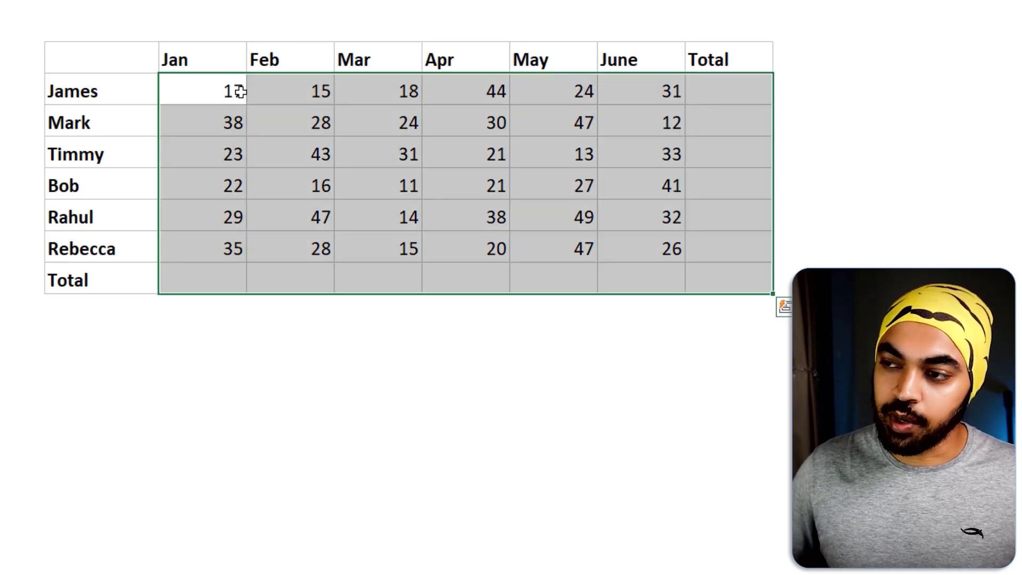
{"action": "key", "text": "alt+equal"}
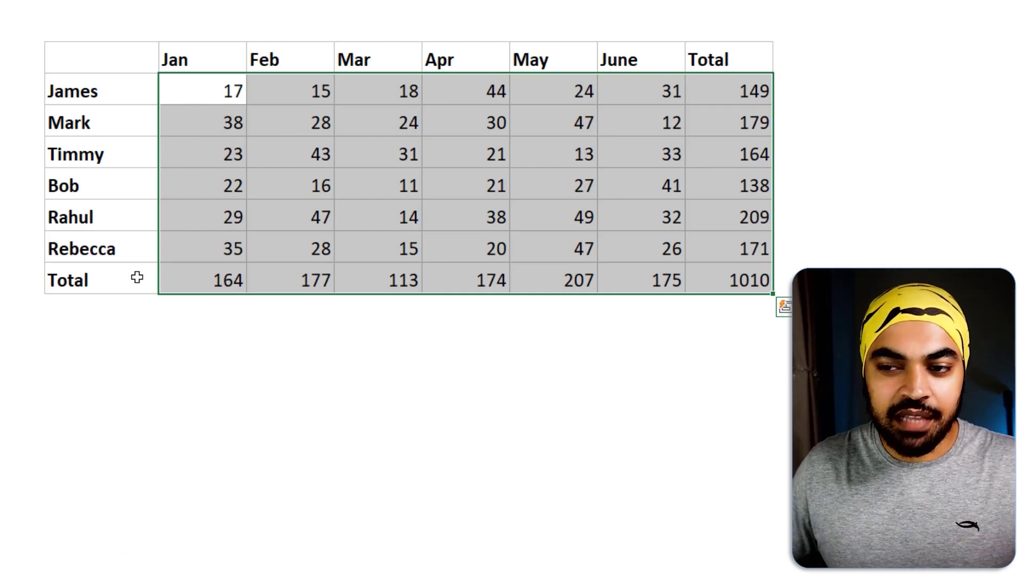
{"action": "left_click", "coordinate": [138, 277]}
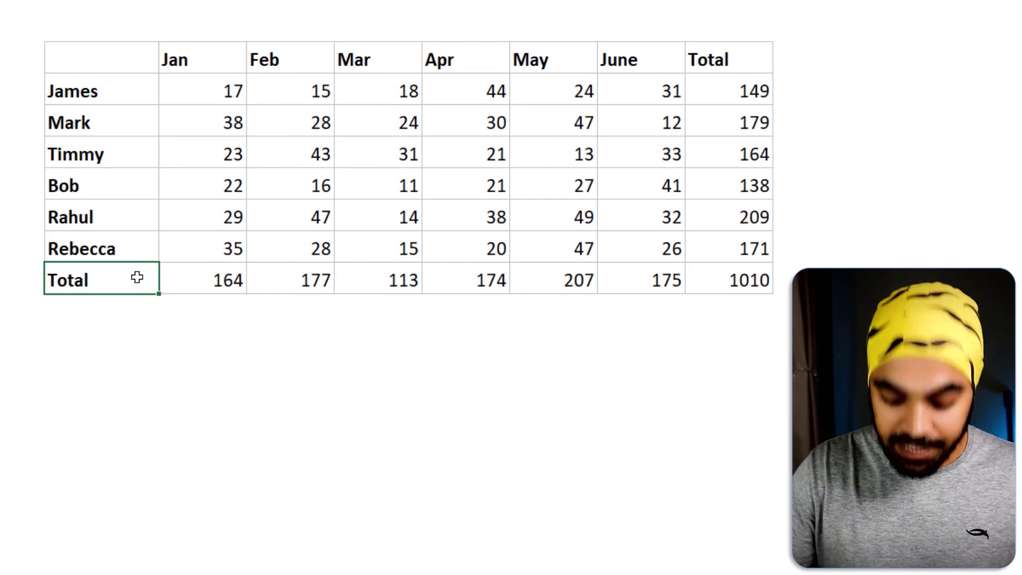
Insert three rows above Total and add row A with 10 under Jan; Jan total =SUM(C4:C9) stays 164
{"action": "key", "text": "ctrl+shift+equal"}
{"action": "key", "text": "ctrl+shift+equal"}
{"action": "key", "text": "ctrl+shift+equal"}
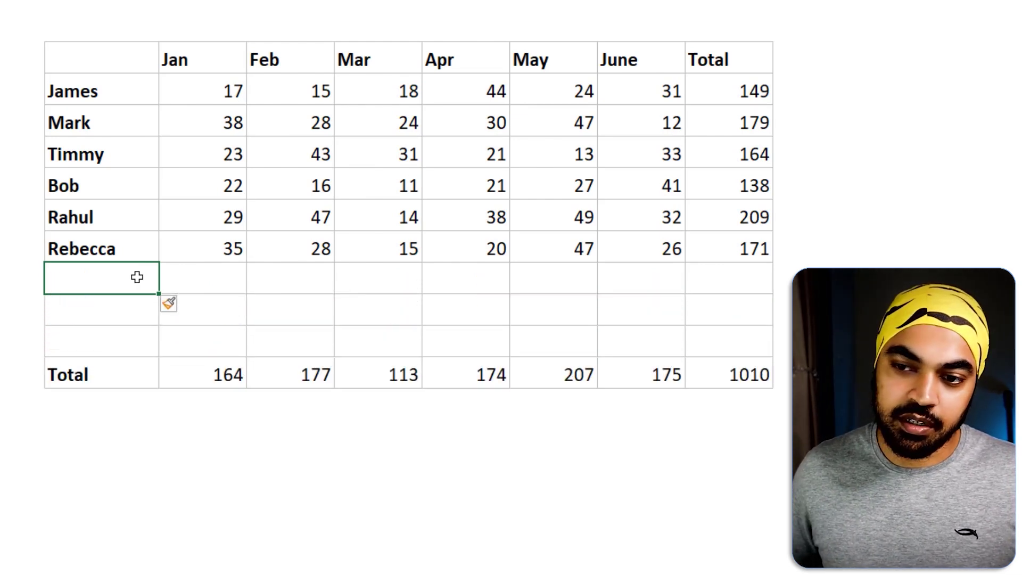
{"action": "key", "text": "Down"}
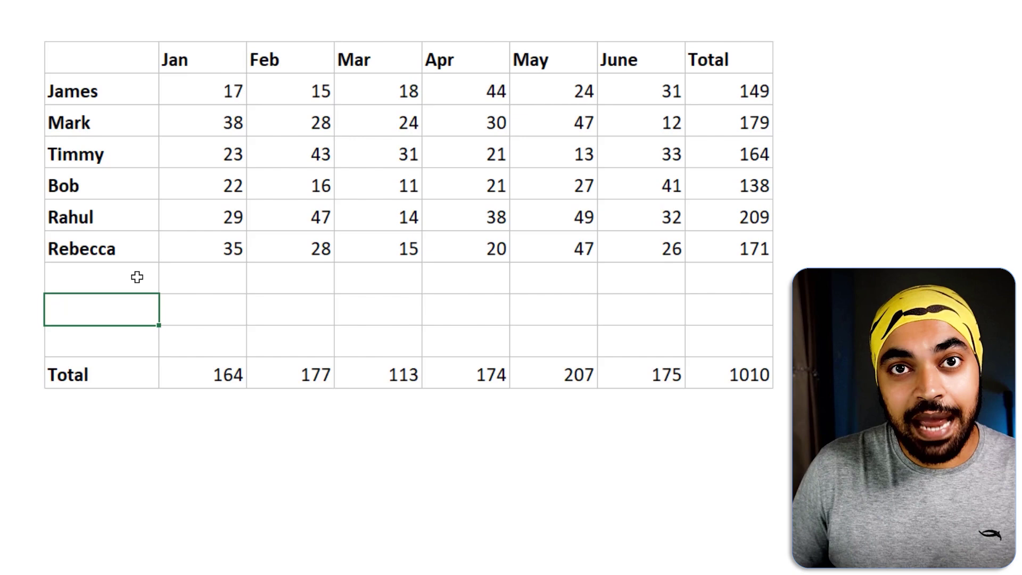
{"action": "type", "text": "A"}
{"action": "key", "text": "Tab"}
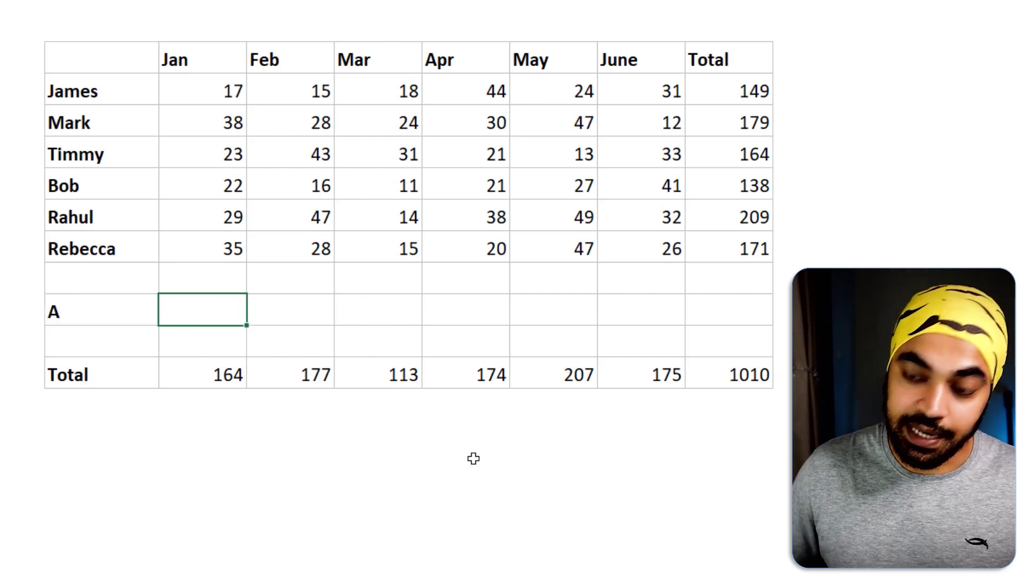
{"action": "type", "text": "10"}
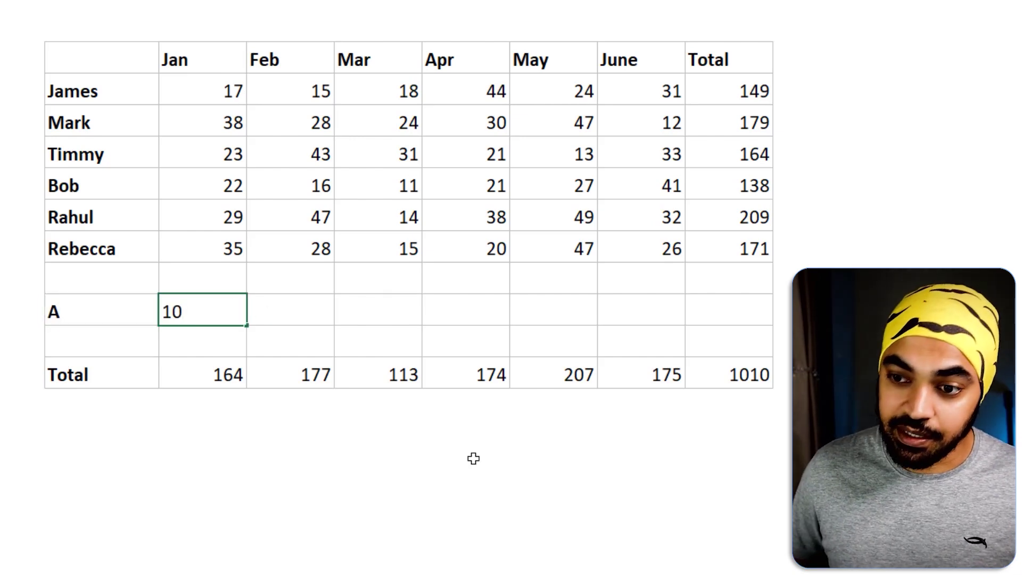
{"action": "left_click", "coordinate": [400, 446]}
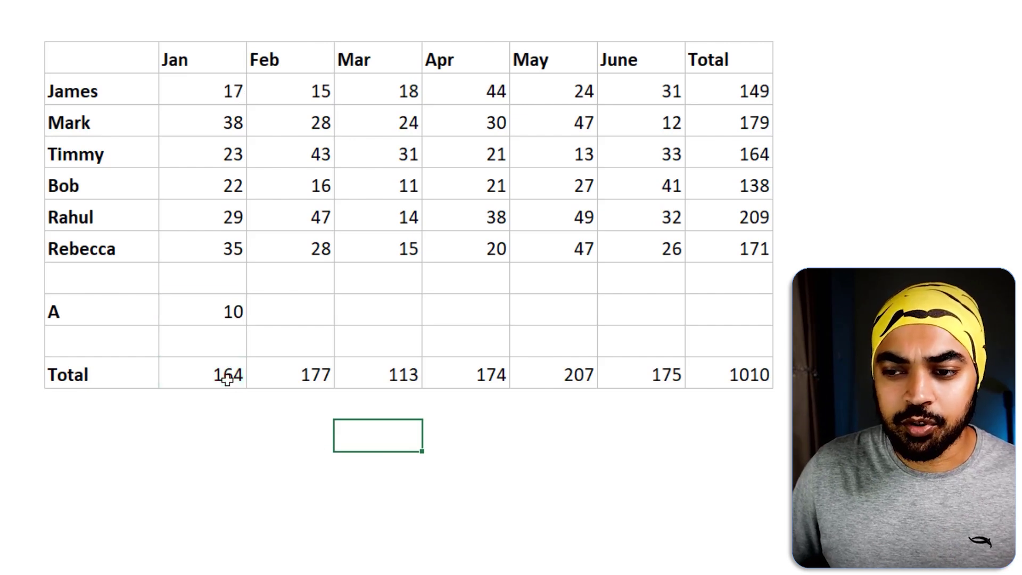
{"action": "double_click", "coordinate": [226, 378]}
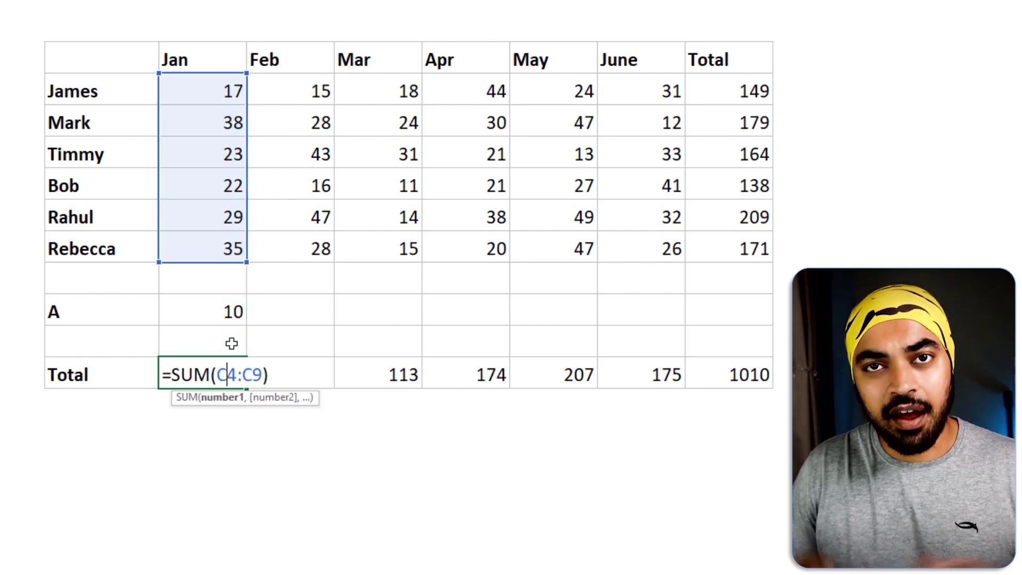
{"action": "key", "text": "ctrl+Return"}
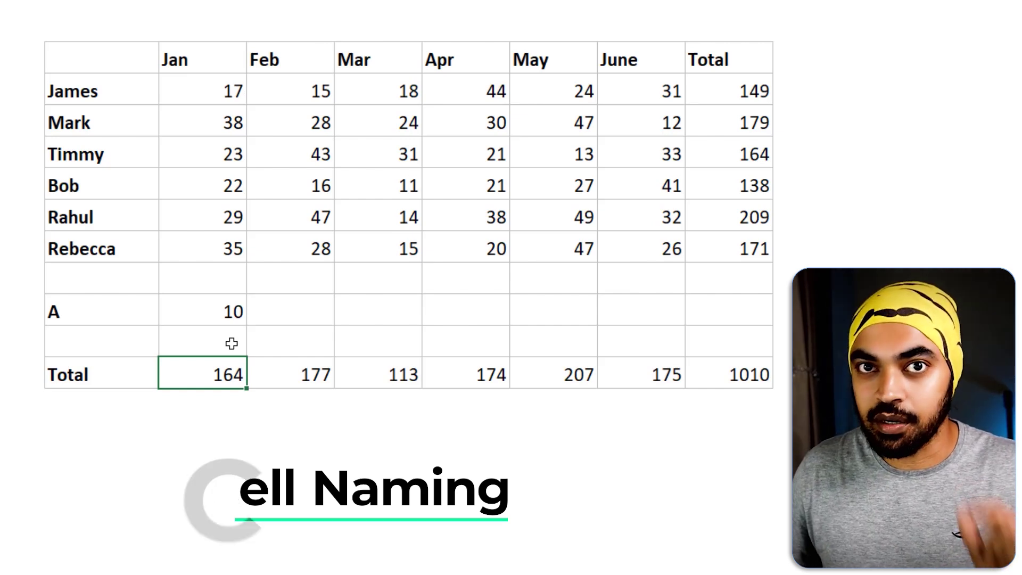
Give cell D15 a defined name through the Name Box
{"action": "left_click", "coordinate": [284, 445]}
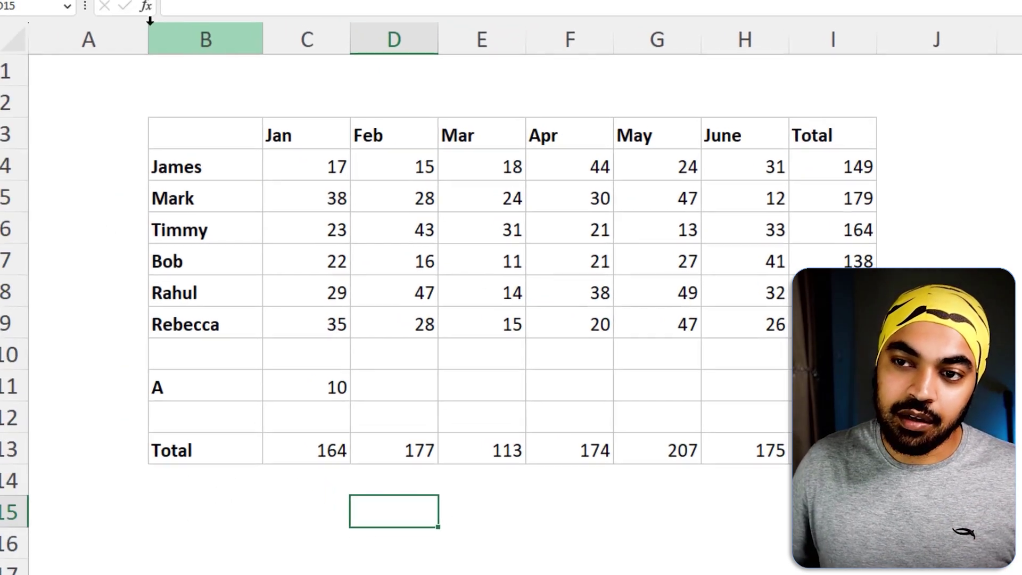
{"action": "left_click", "coordinate": [40, 6]}
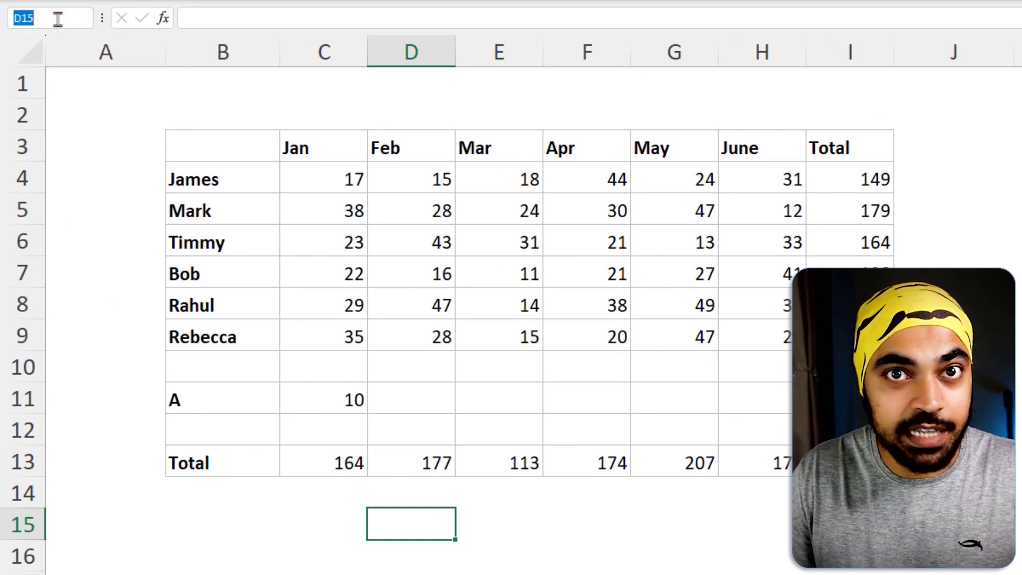
{"action": "type", "text": "Chandeep"}
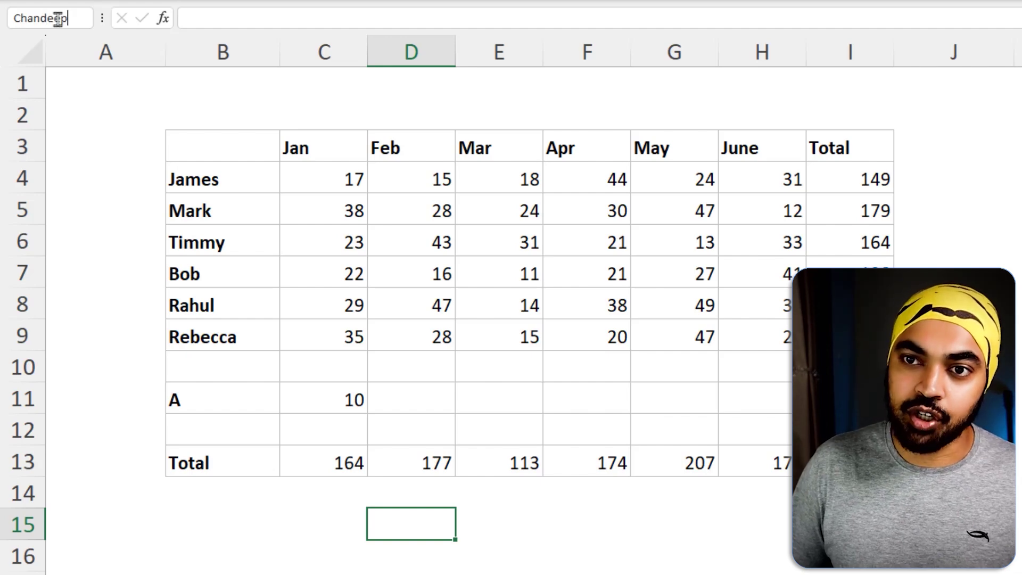
{"action": "key", "text": "Return"}
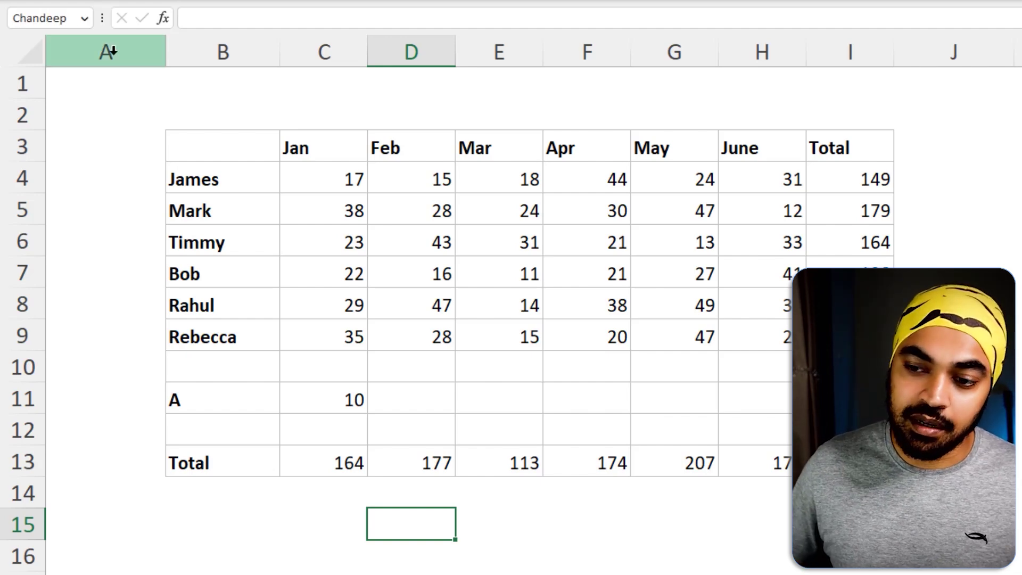
Test the new name with an =name formula in an empty cell, then delete it
{"action": "left_click_drag", "start_coordinate": [563, 519], "coordinate": [562, 516]}
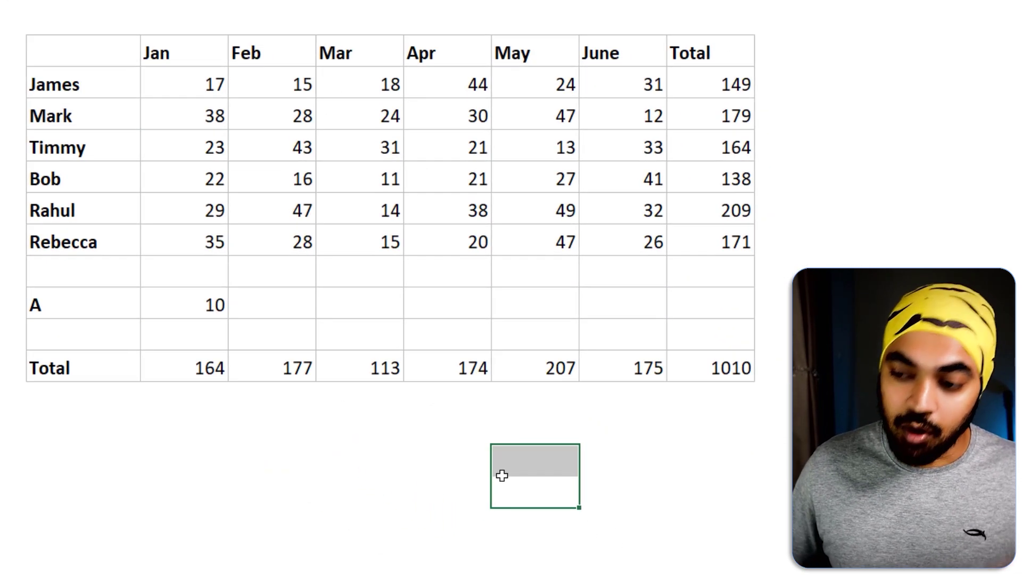
{"action": "left_click", "coordinate": [563, 517]}
{"action": "type", "text": "=ca"}
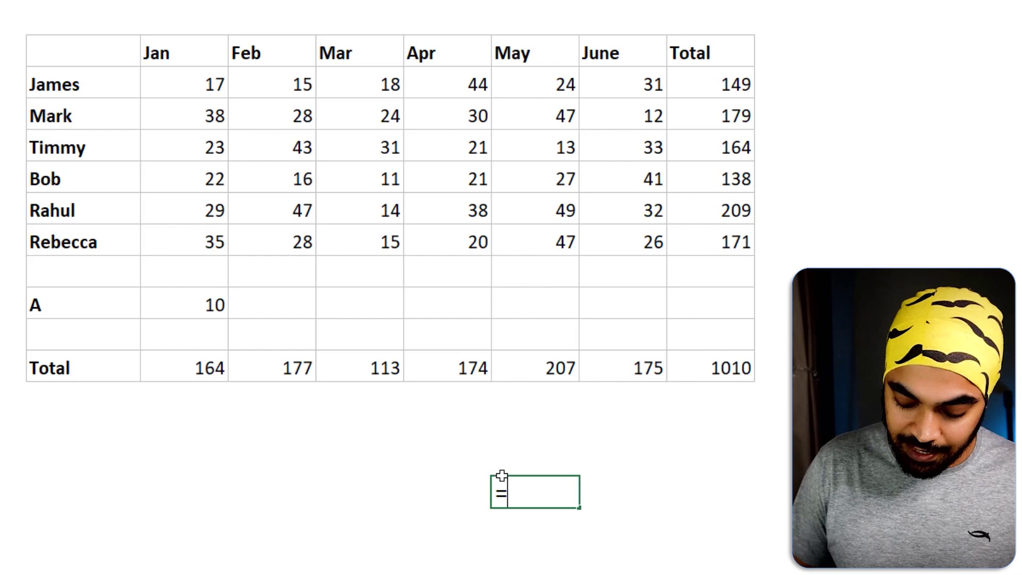
{"action": "key", "text": "BackSpace"}
{"action": "type", "text": "han"}
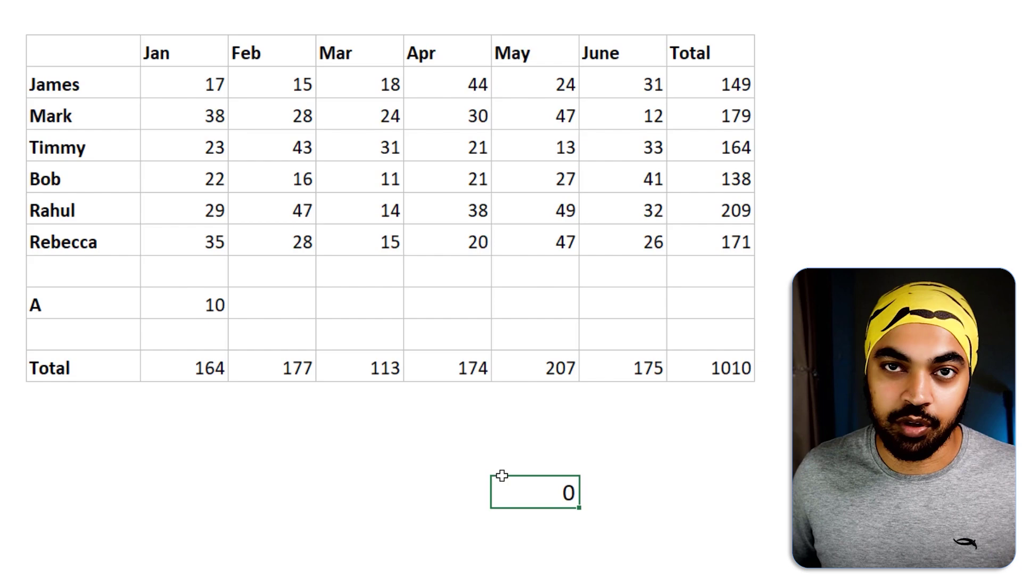
{"action": "key", "text": "Delete"}
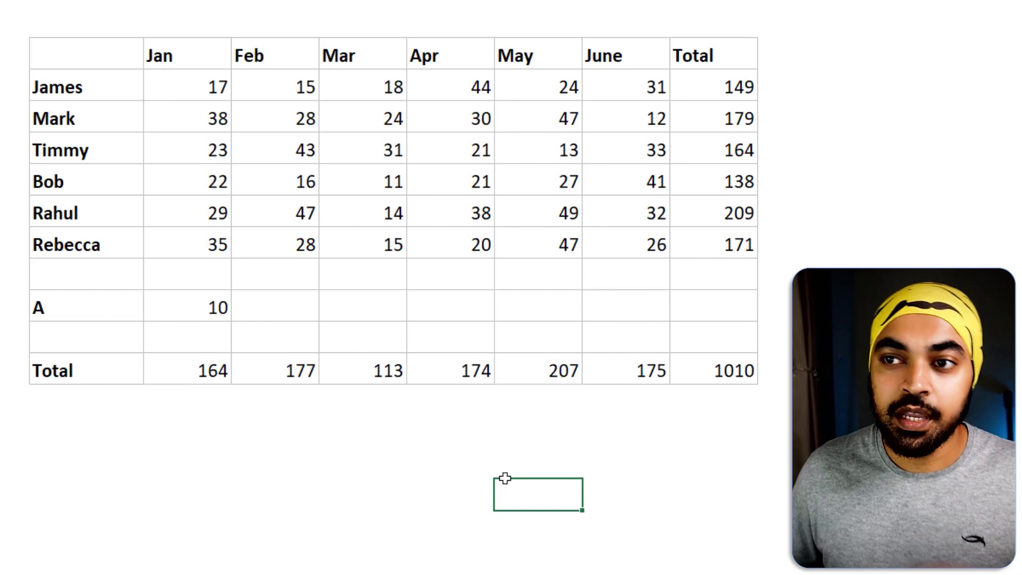
In Name Manager, create the workbook name PrevCell referring to =!G16 from G17
{"action": "left_click", "coordinate": [261, 21]}
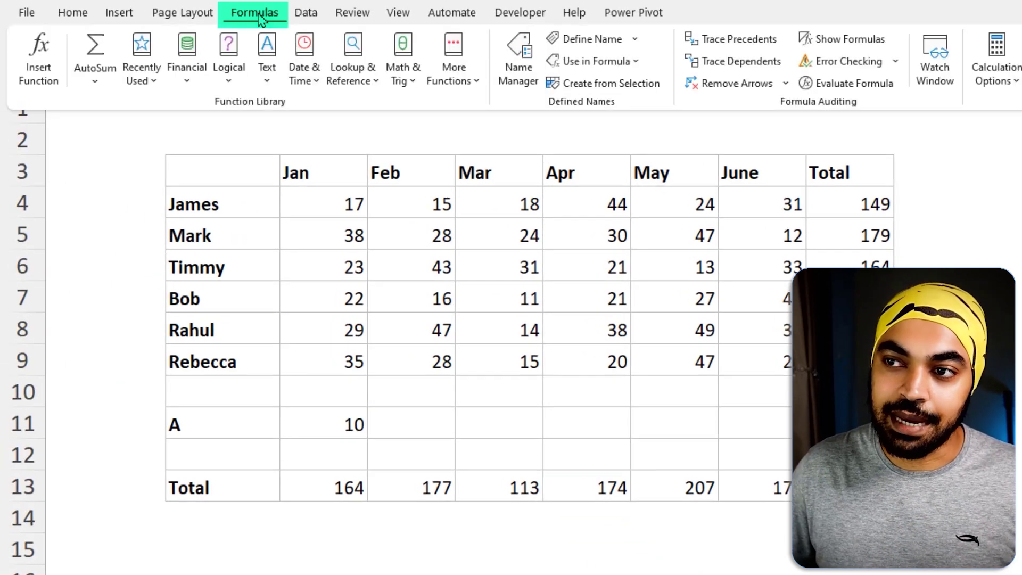
{"action": "left_click", "coordinate": [517, 69]}
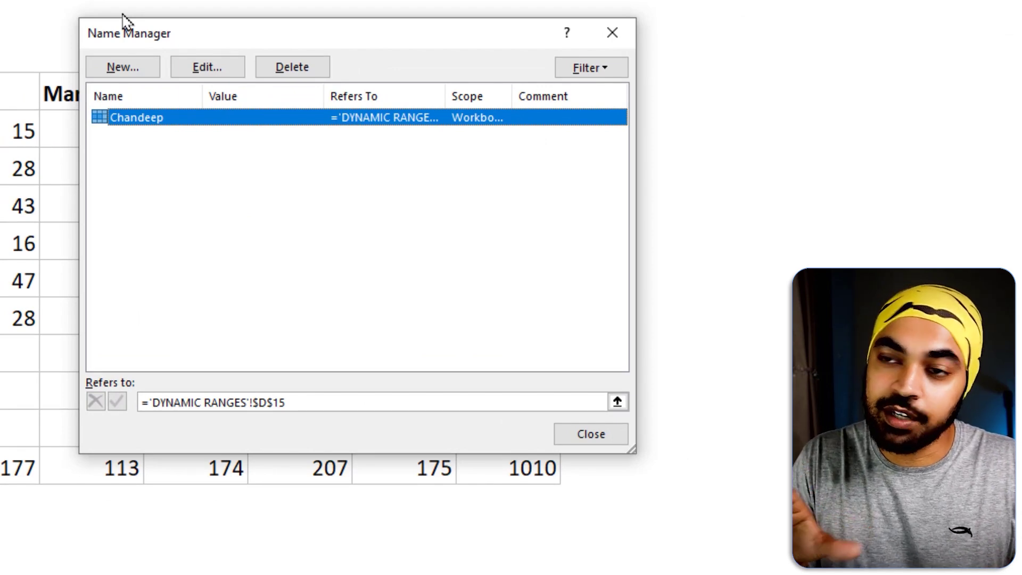
{"action": "left_click", "coordinate": [128, 71]}
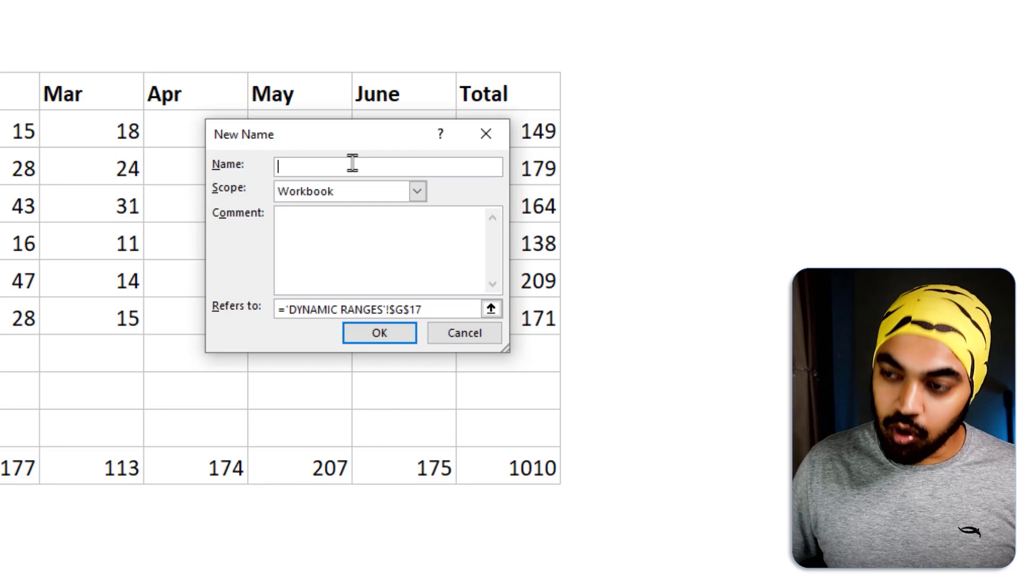
{"action": "type", "text": "PrevCell"}
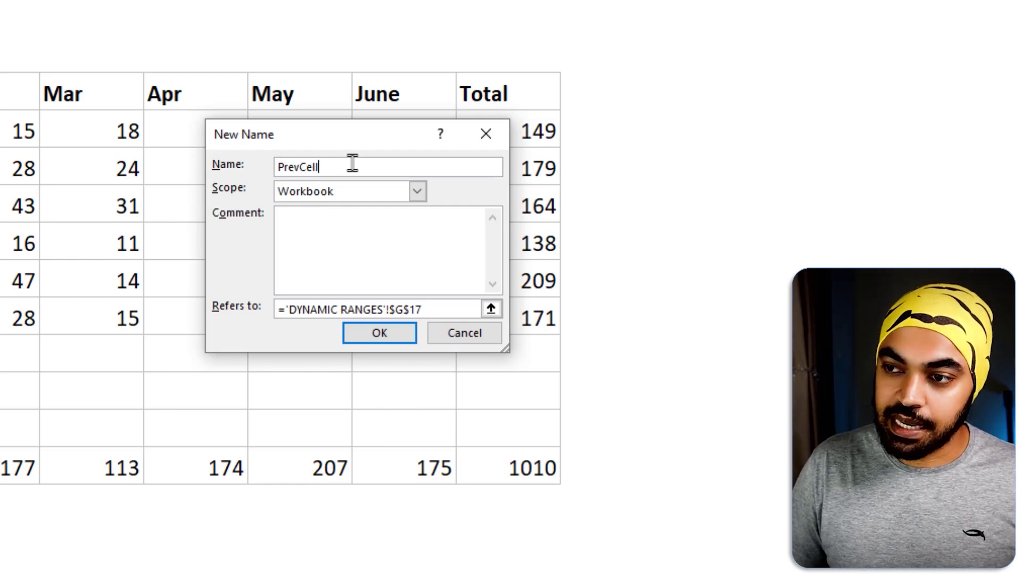
{"action": "left_click", "coordinate": [287, 310]}
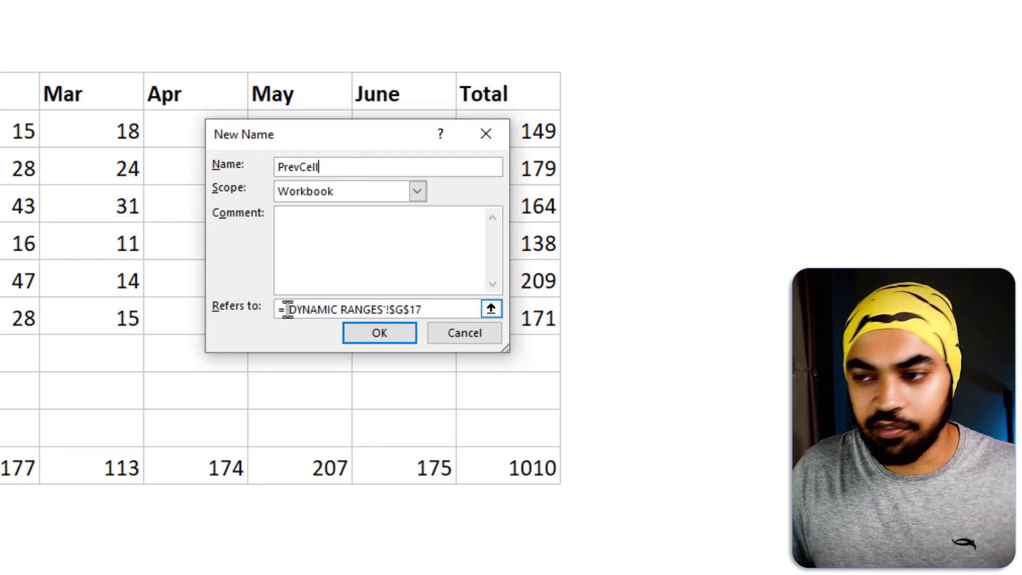
{"action": "left_click_drag", "start_coordinate": [288, 309], "coordinate": [435, 310]}
{"action": "key", "text": "Delete"}
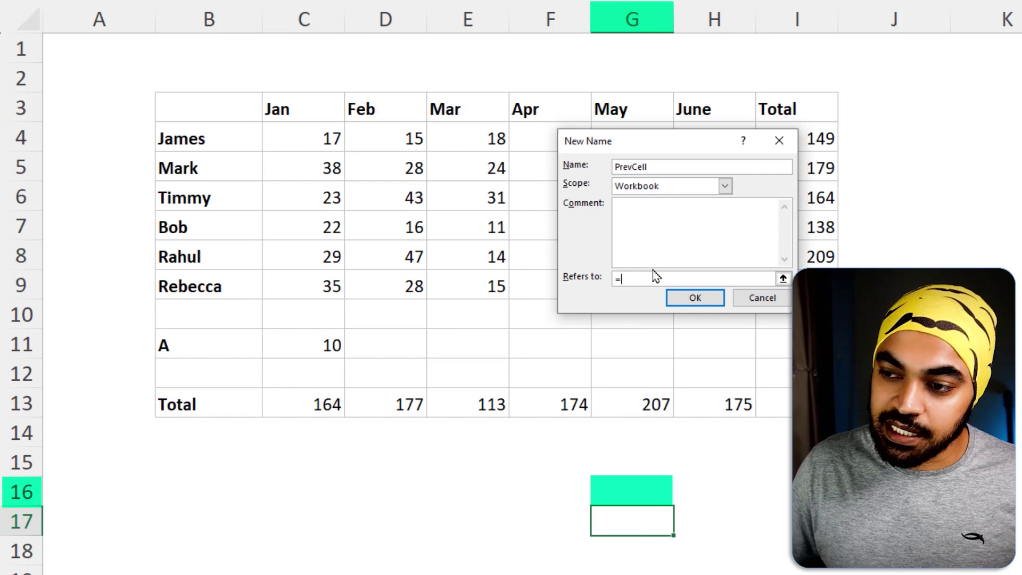
{"action": "type", "text": "G16"}
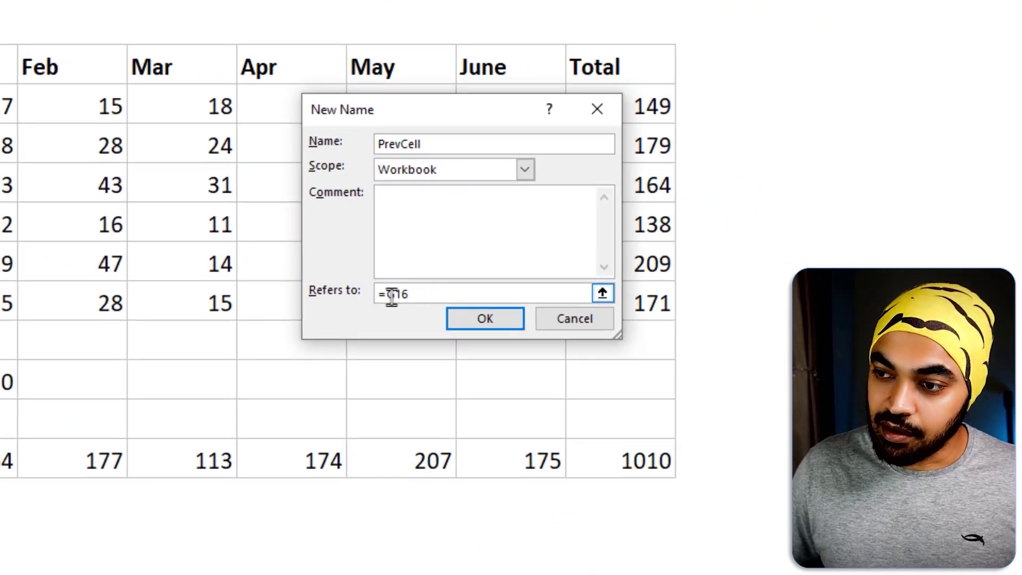
{"action": "key", "text": "Left"}
{"action": "key", "text": "Left"}
{"action": "key", "text": "Left"}
{"action": "type", "text": "!"}
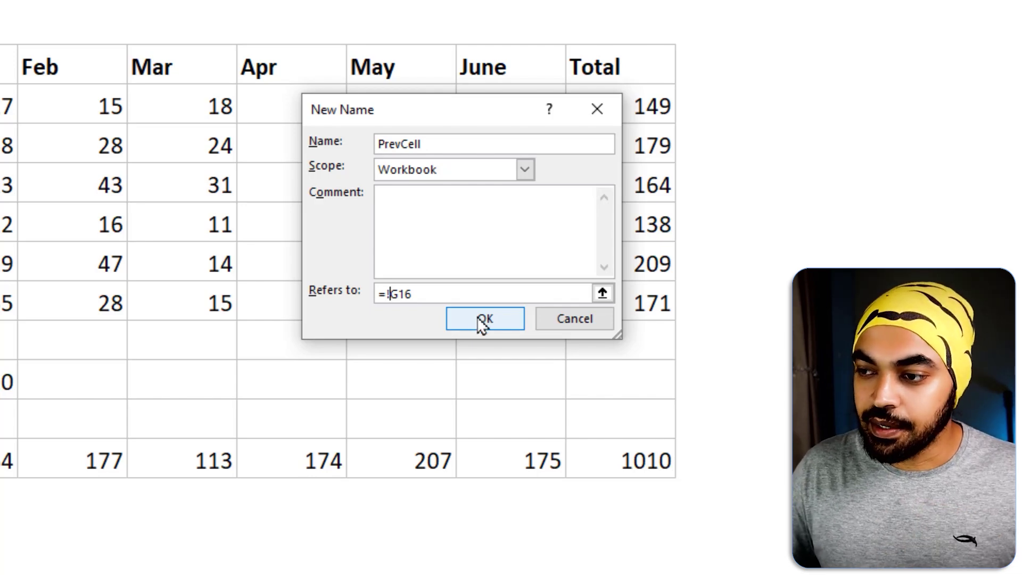
{"action": "left_click", "coordinate": [480, 320]}
Change the Jan total to =SUM(C4:PrevCell), so it reads 174 and the grand total 1020
{"action": "left_click", "coordinate": [708, 428]}
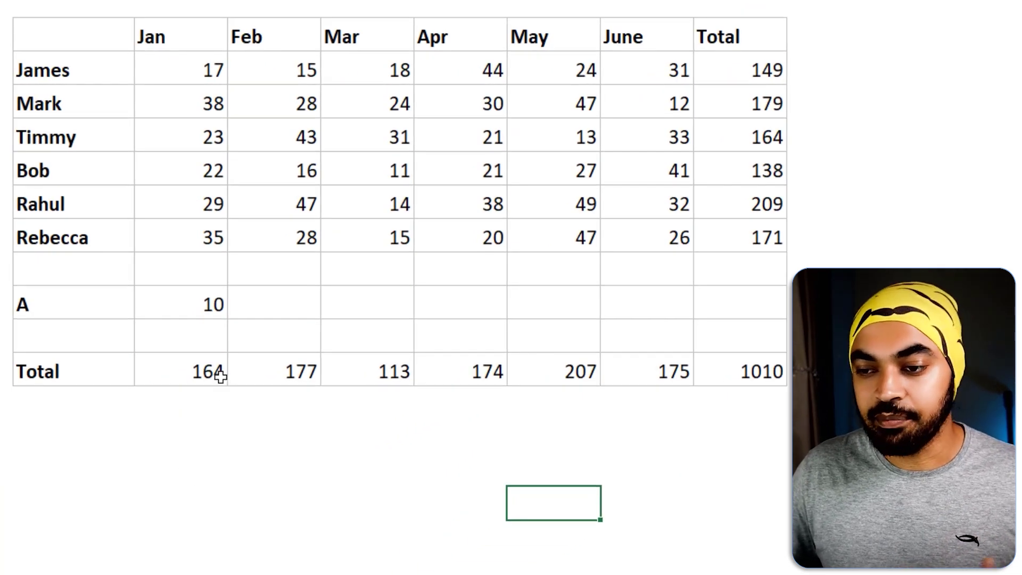
{"action": "left_click", "coordinate": [220, 376]}
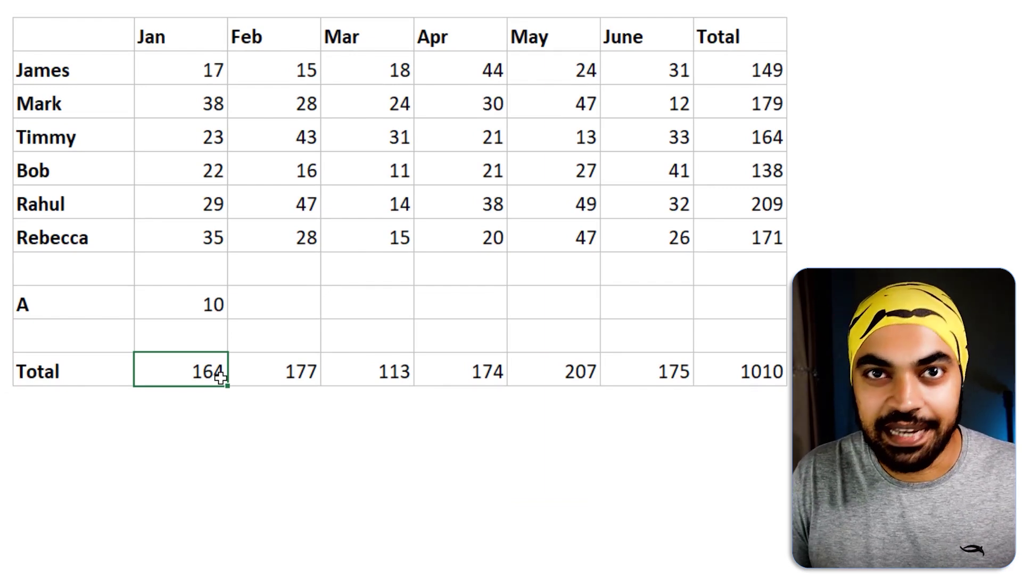
{"action": "double_click", "coordinate": [219, 377]}
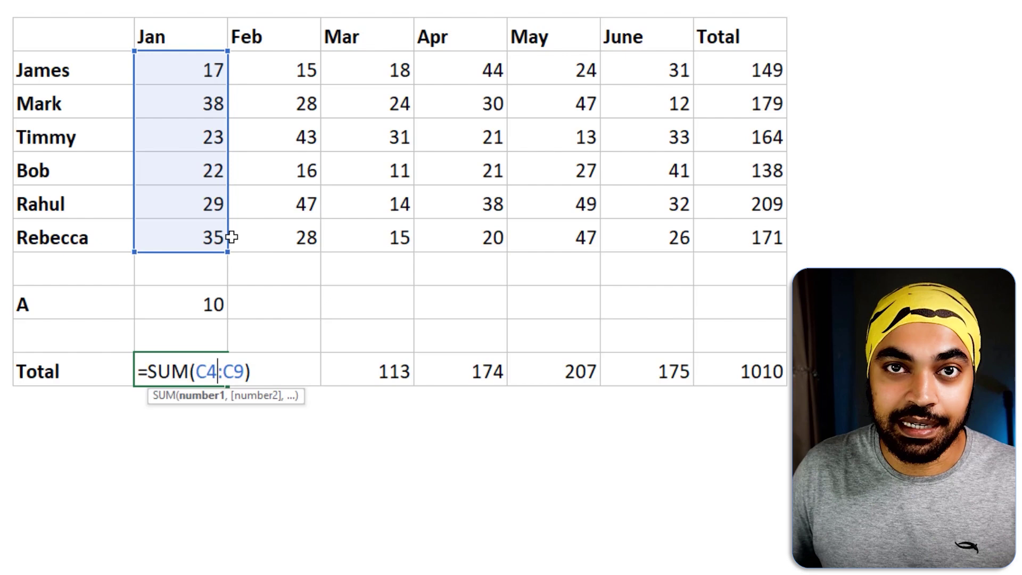
{"action": "double_click", "coordinate": [229, 371]}
{"action": "type", "text": "pre"}
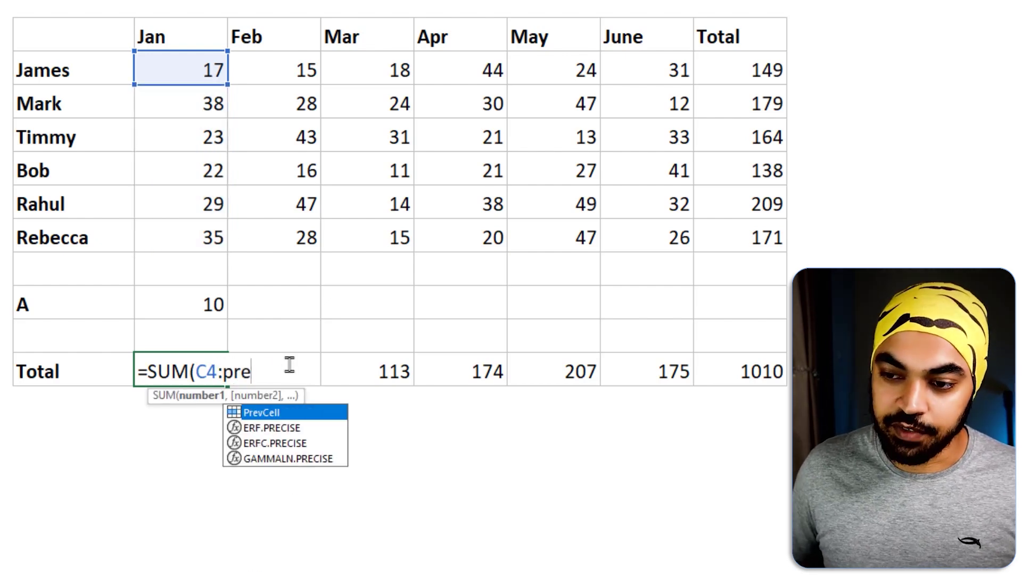
{"action": "key", "text": "Tab"}
{"action": "type", "text": ")"}
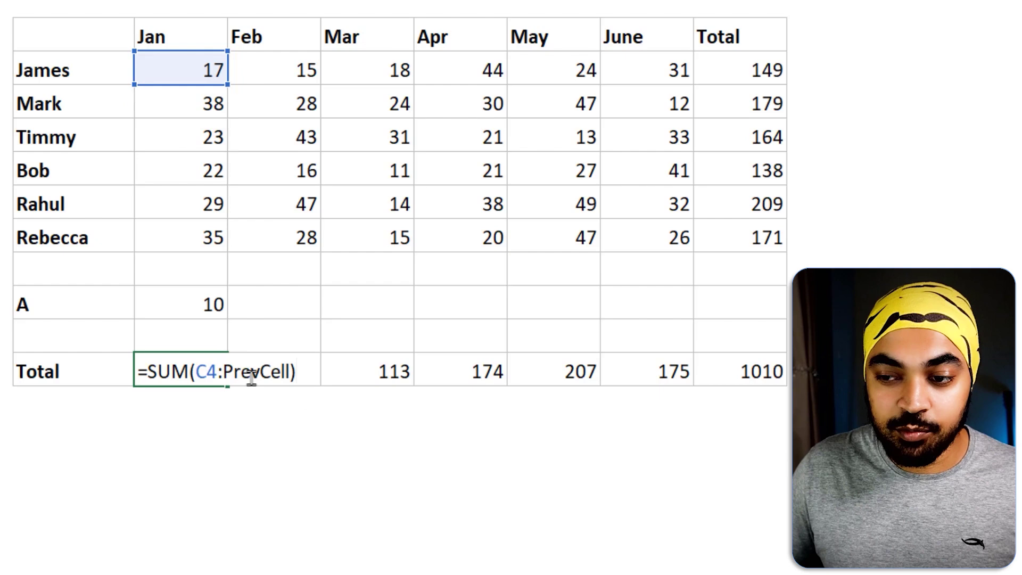
{"action": "left_click", "coordinate": [316, 549]}
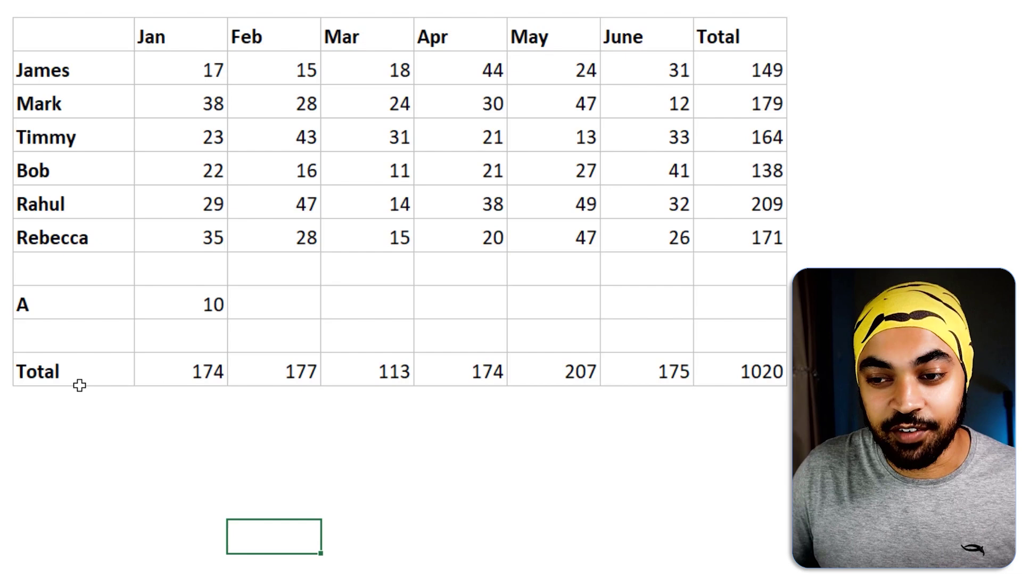
Cut the Total row and paste it lower down to make room for a new row
{"action": "left_click_drag", "start_coordinate": [37, 377], "coordinate": [734, 359]}
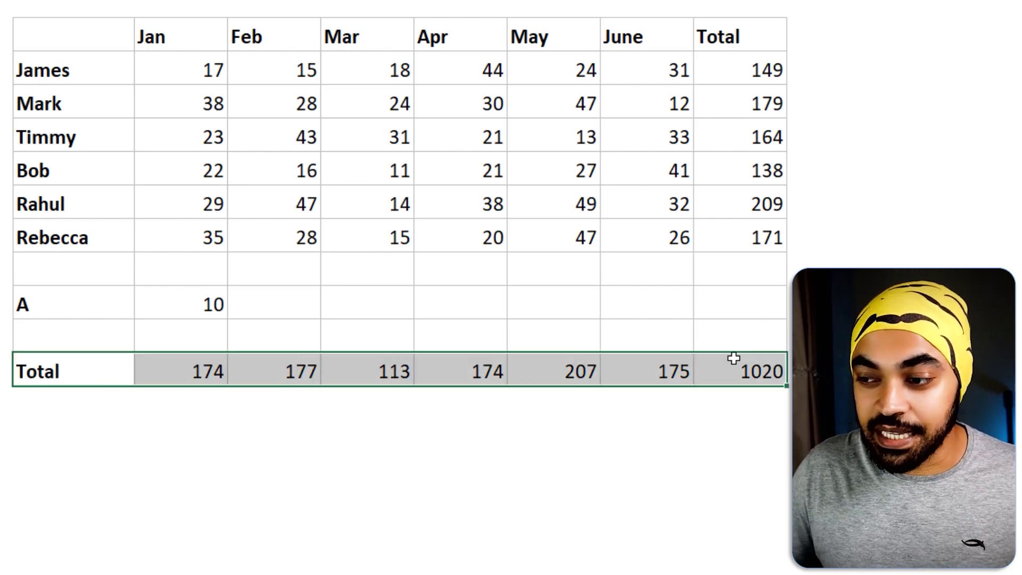
{"action": "key", "text": "ctrl+x"}
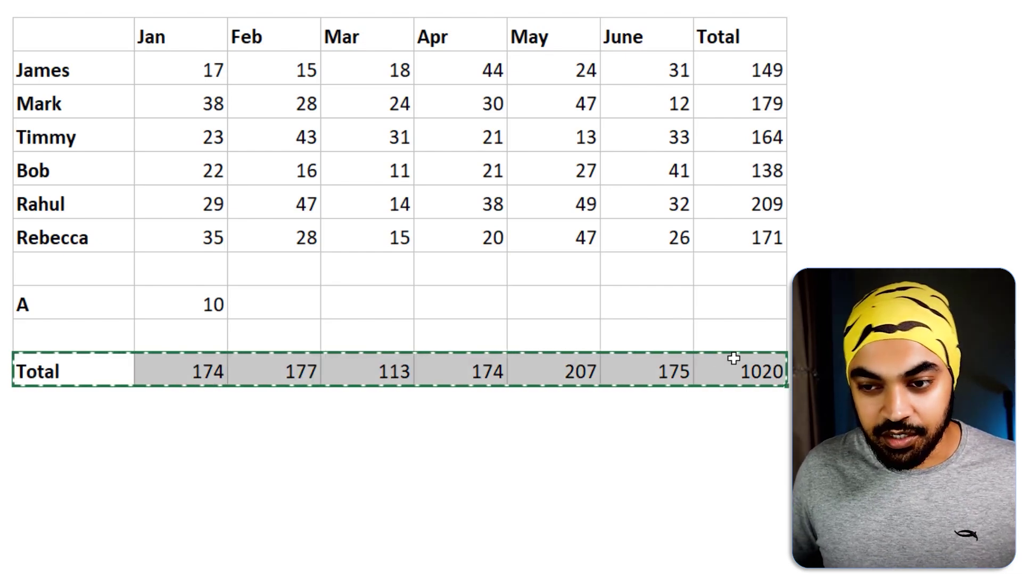
{"action": "key", "text": "Down"}
{"action": "key", "text": "Down"}
{"action": "key", "text": "Down"}
{"action": "key", "text": "ctrl+v"}
Add row B with 20 under Jan and confirm the Jan total =SUM(C4:PrevCell) reaches 194
{"action": "key", "text": "Up"}
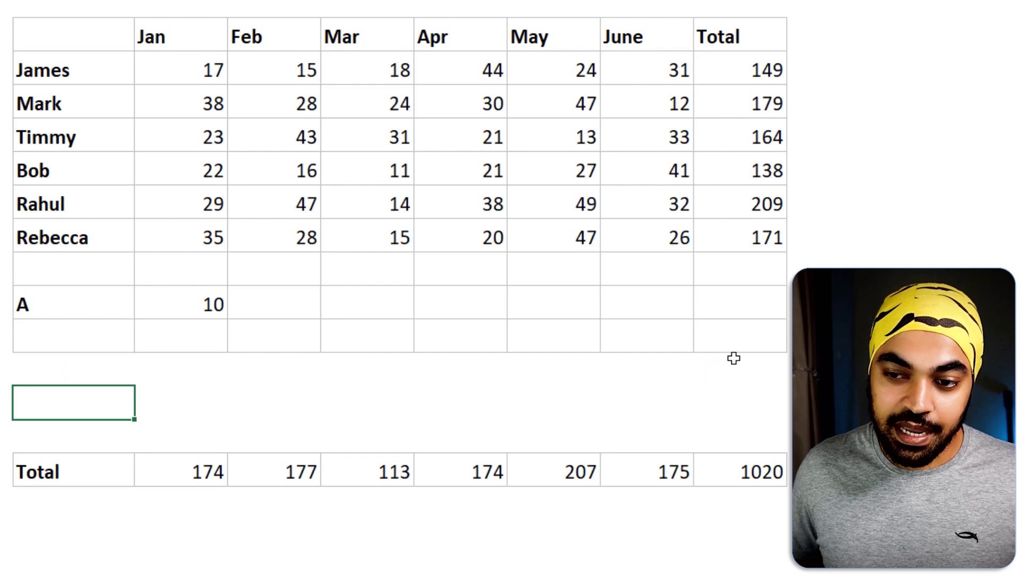
{"action": "type", "text": "B"}
{"action": "key", "text": "Tab"}
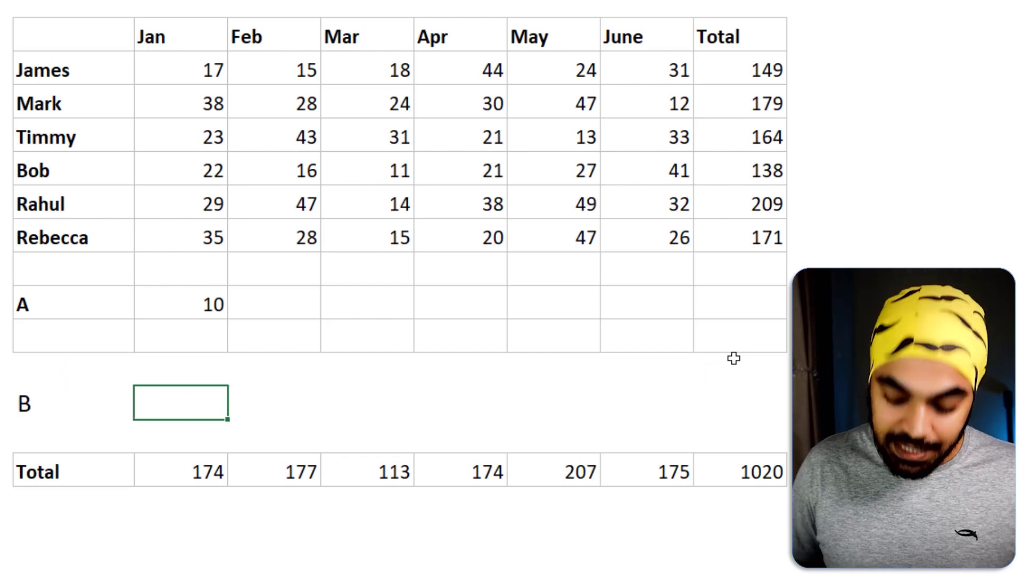
{"action": "type", "text": "20"}
{"action": "key", "text": "Return"}
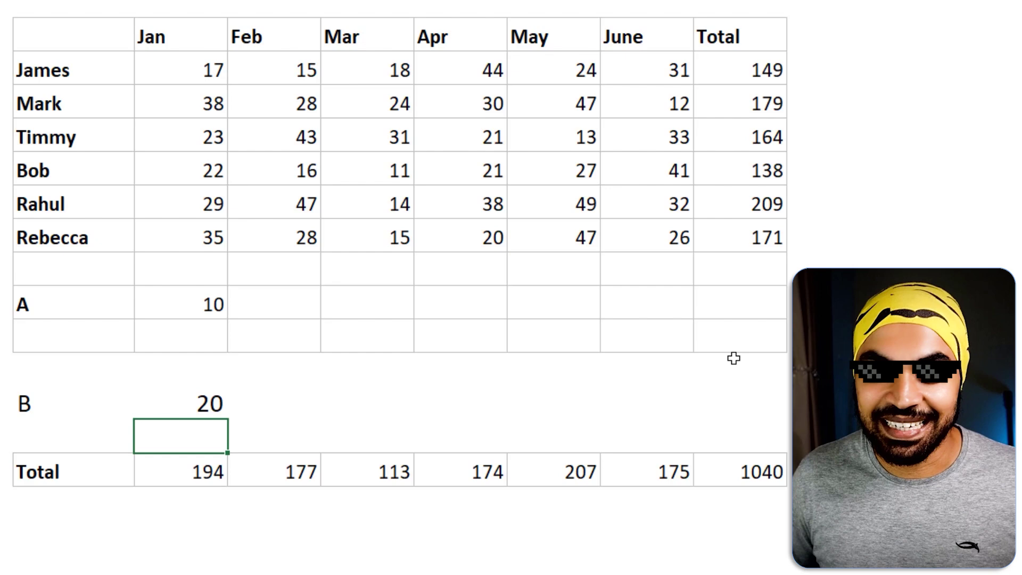
{"action": "key", "text": "Down"}
{"action": "key", "text": "F2"}
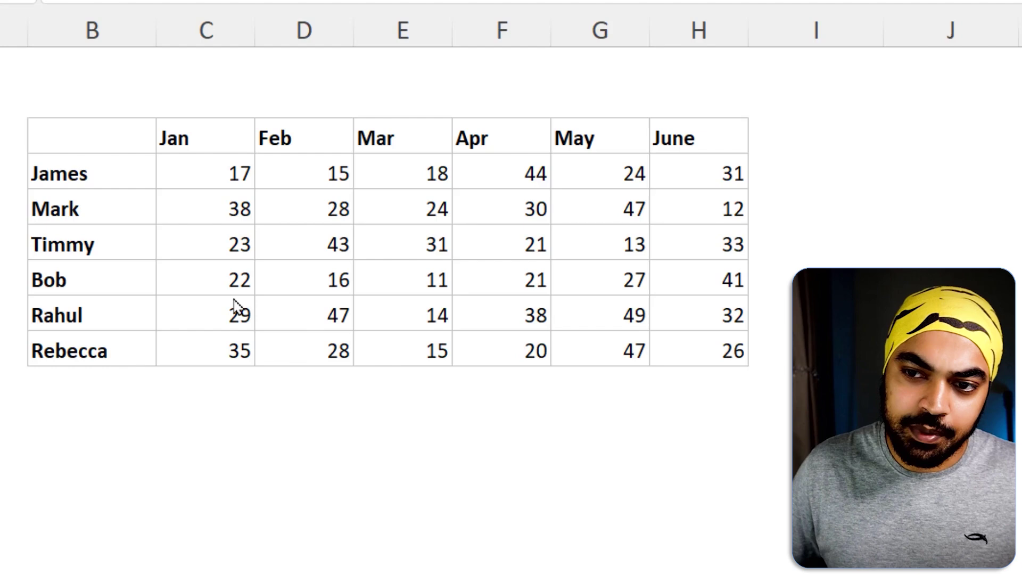
{"action": "left_click", "coordinate": [82, 246]}
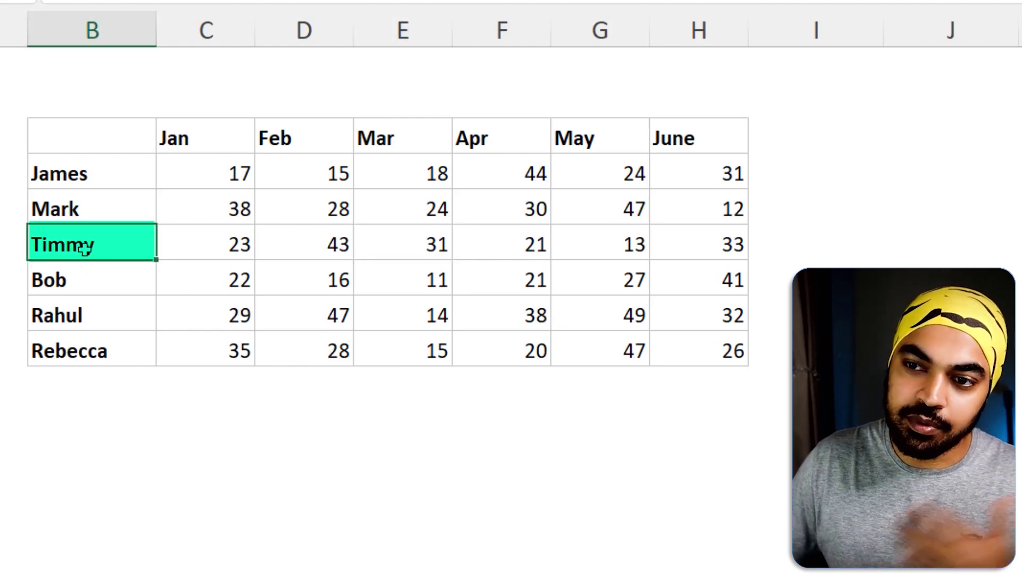
{"action": "left_click", "coordinate": [413, 243]}
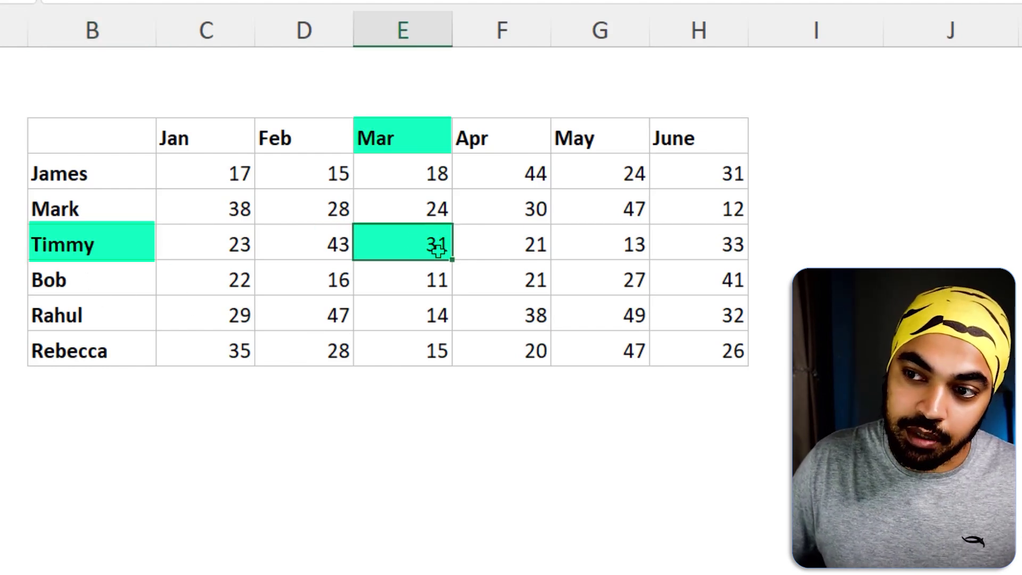
{"action": "left_click", "coordinate": [410, 245]}
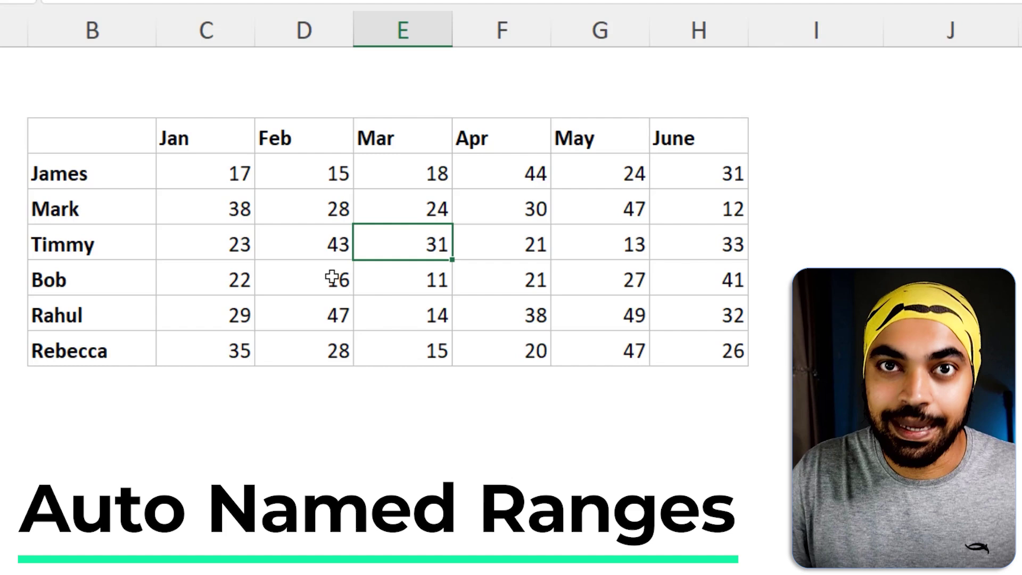
Create names for the table from its Top row and Left column labels
{"action": "key", "text": "ctrl+a"}
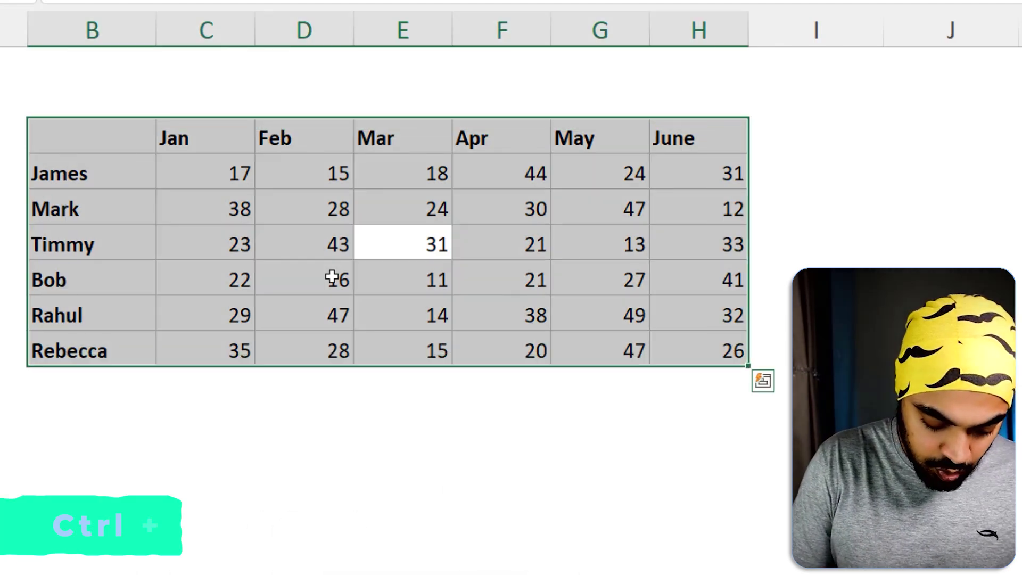
{"action": "key", "text": "ctrl+shift+F3"}
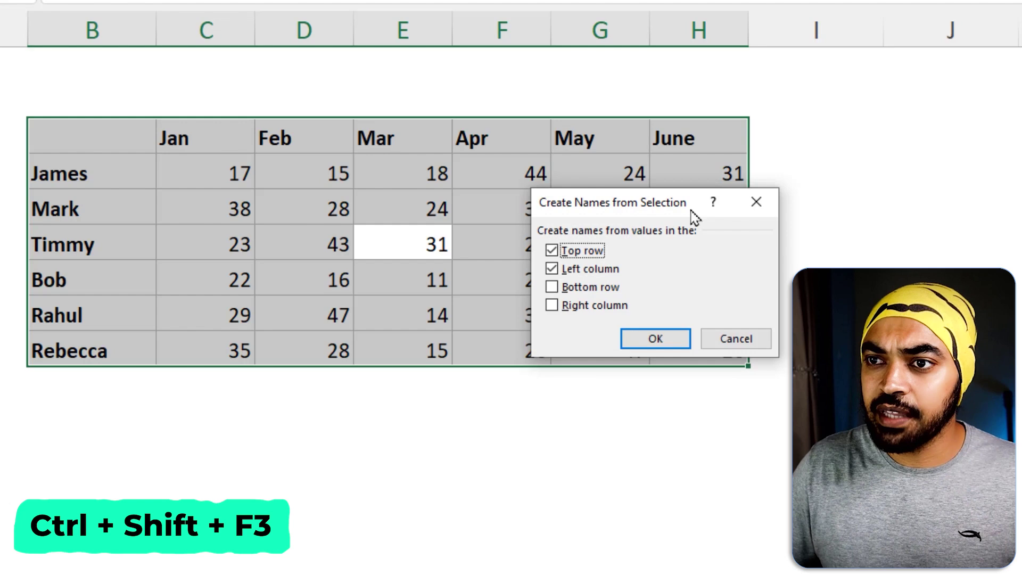
{"action": "left_click", "coordinate": [753, 340]}
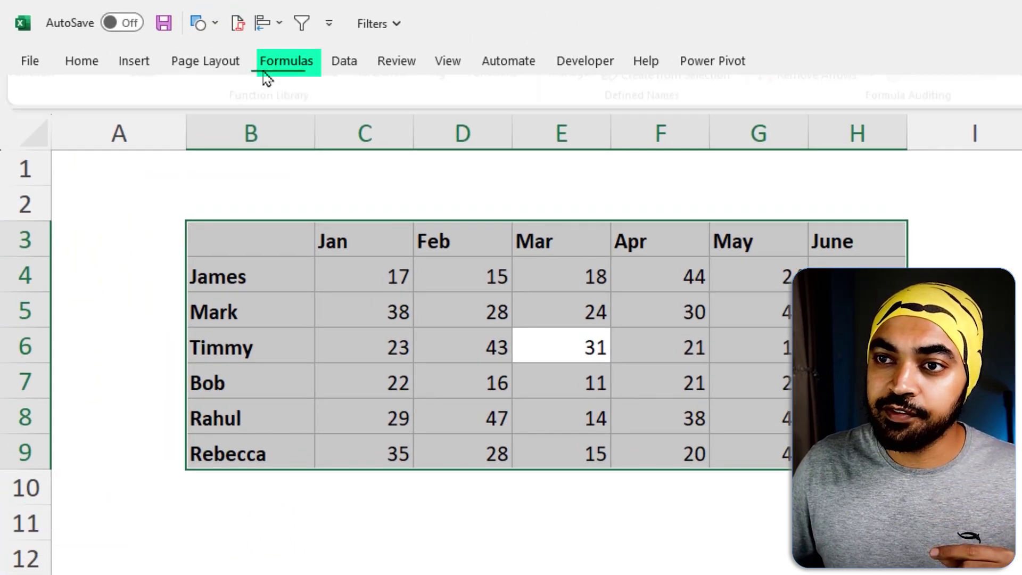
{"action": "left_click", "coordinate": [285, 62]}
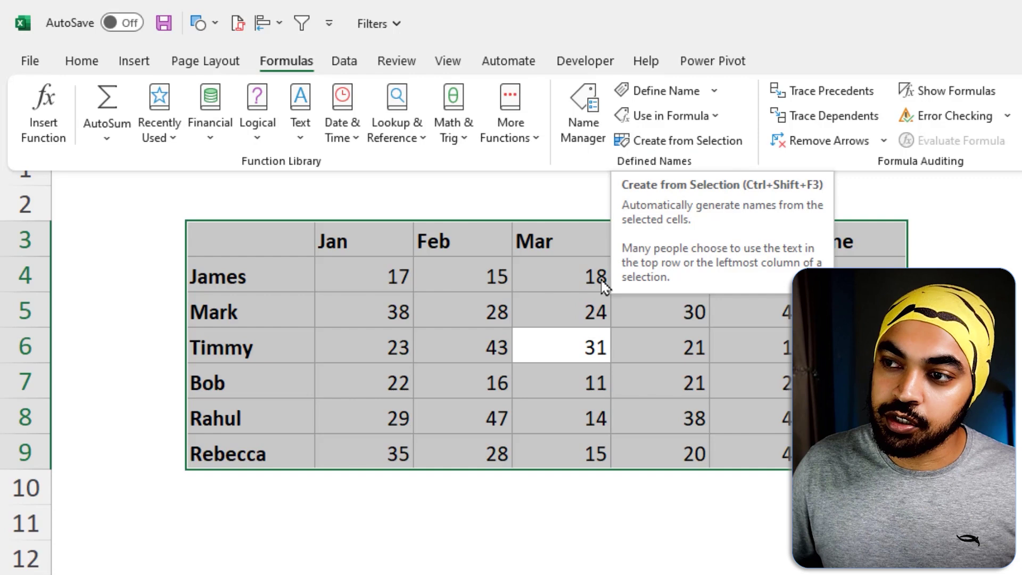
{"action": "left_click", "coordinate": [456, 374]}
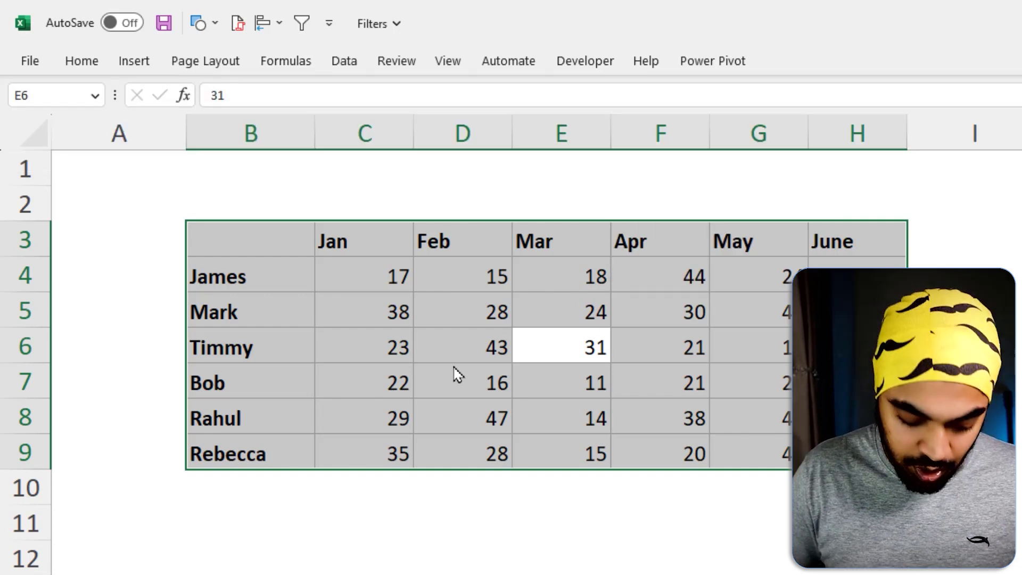
{"action": "key", "text": "ctrl+shift+F3"}
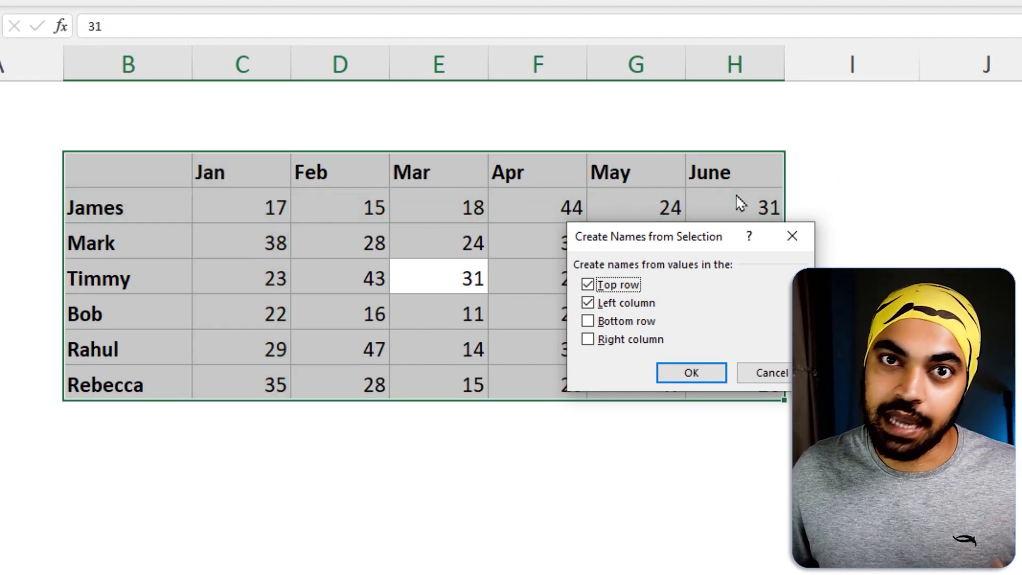
{"action": "left_click", "coordinate": [708, 381]}
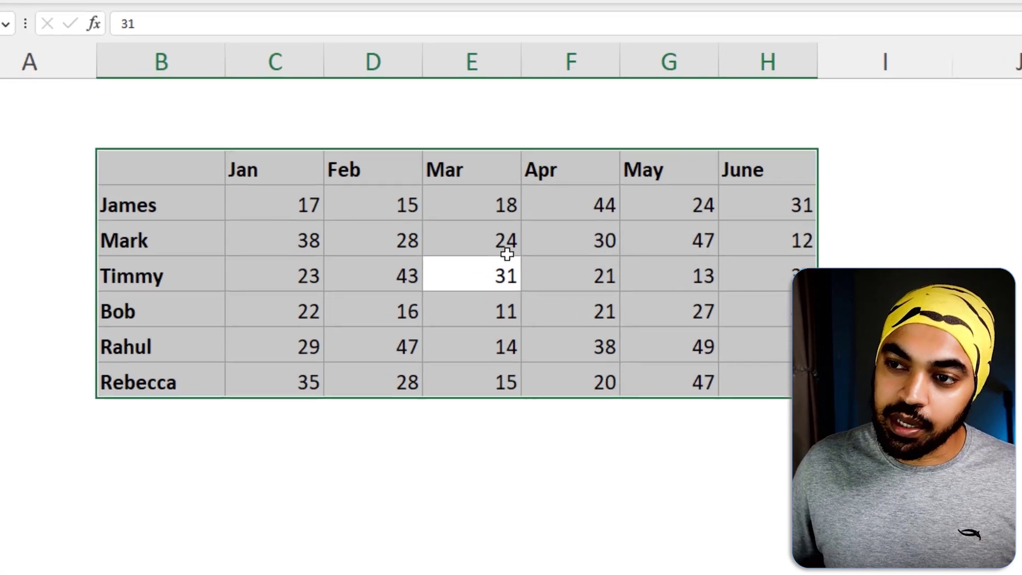
Select the Jan values, Feb values and James's row to confirm their new names
{"action": "left_click", "coordinate": [289, 196]}
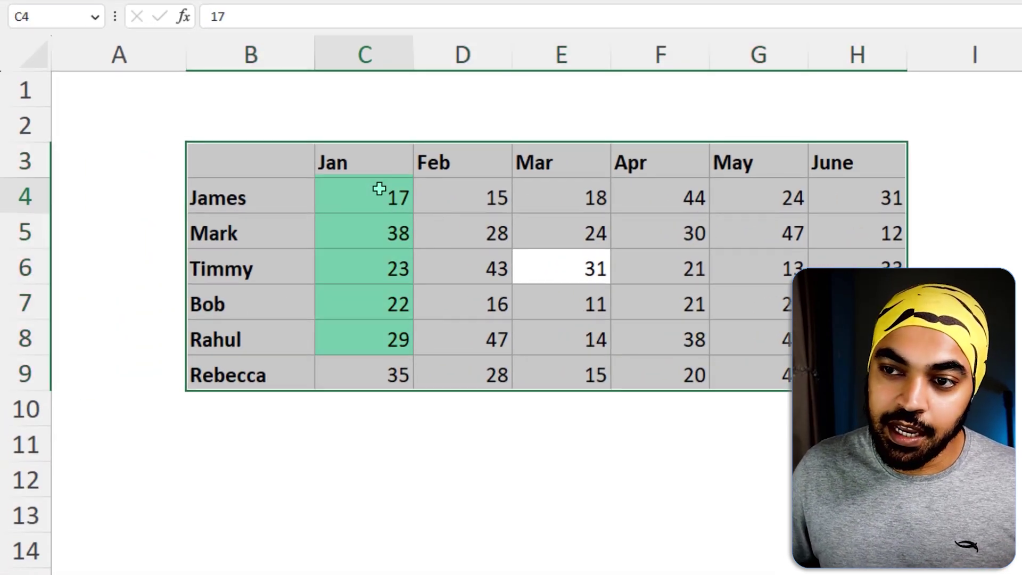
{"action": "left_click_drag", "start_coordinate": [379, 189], "coordinate": [376, 378]}
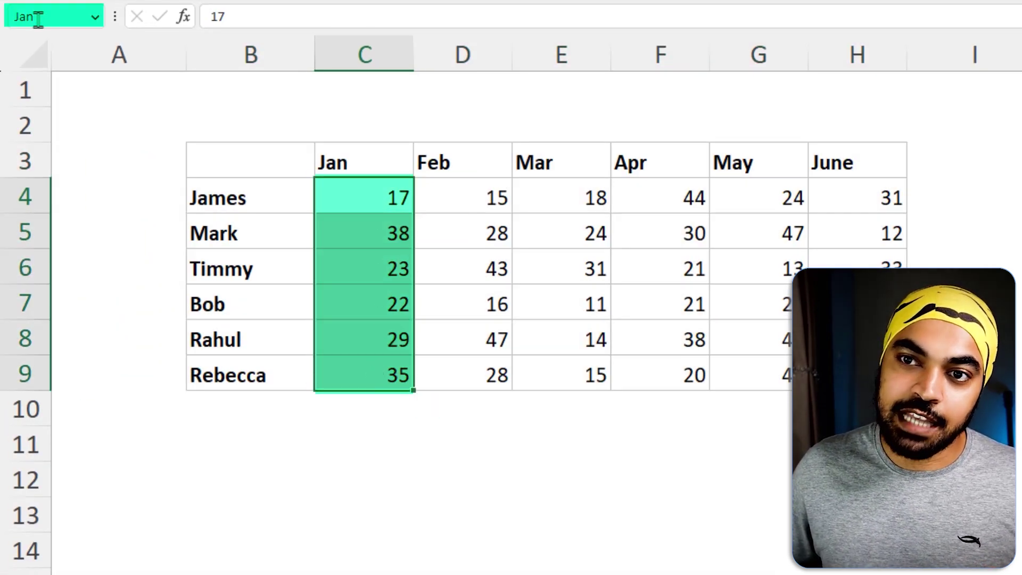
{"action": "left_click_drag", "start_coordinate": [468, 197], "coordinate": [466, 385]}
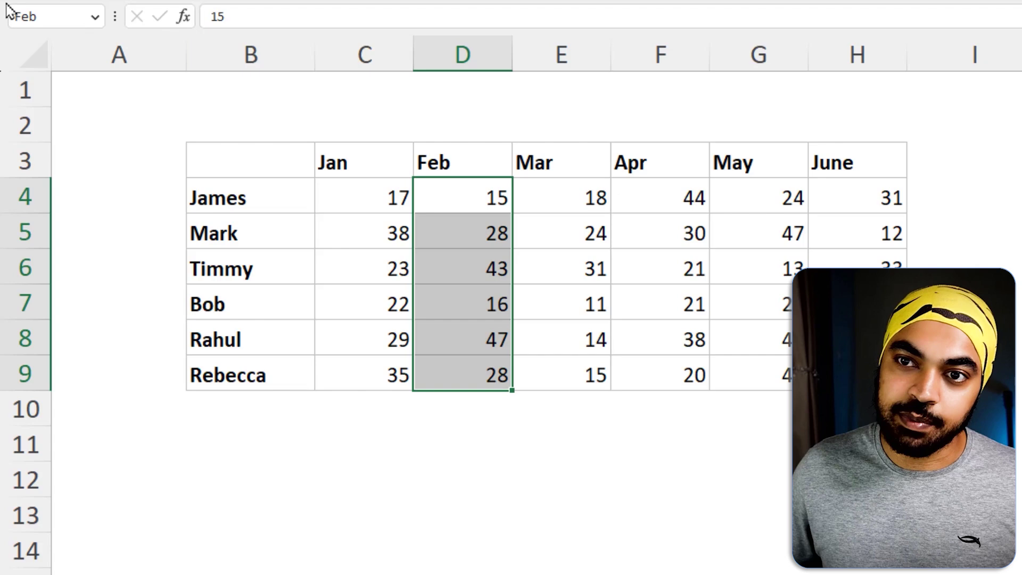
{"action": "left_click_drag", "start_coordinate": [400, 185], "coordinate": [877, 195]}
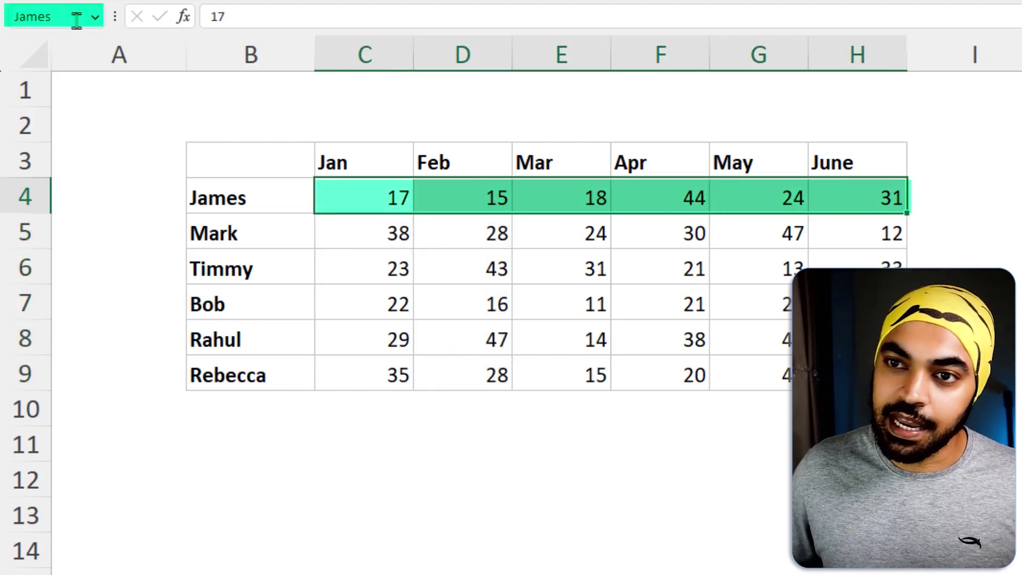
{"action": "left_click", "coordinate": [282, 464]}
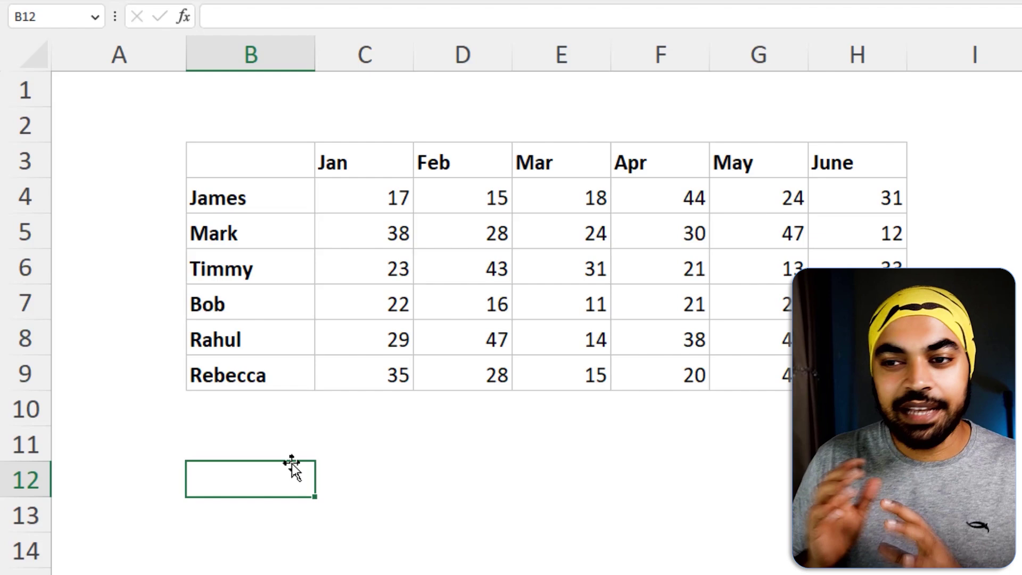
Enter =Bob Apr in B12 to intersect the Bob and Apr names, returning 21
{"action": "type", "text": "=BOB"}
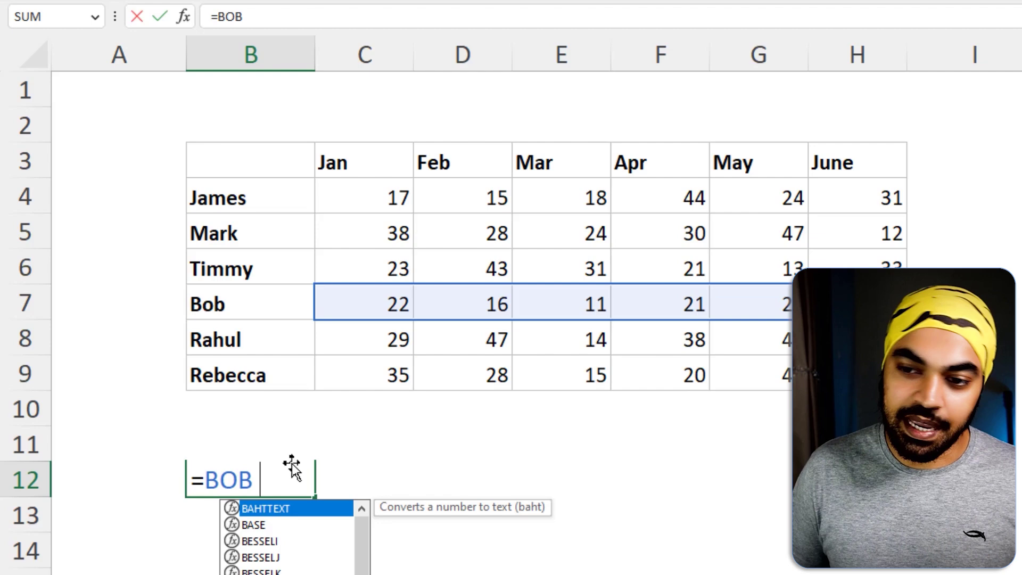
{"action": "type", "text": " AP"}
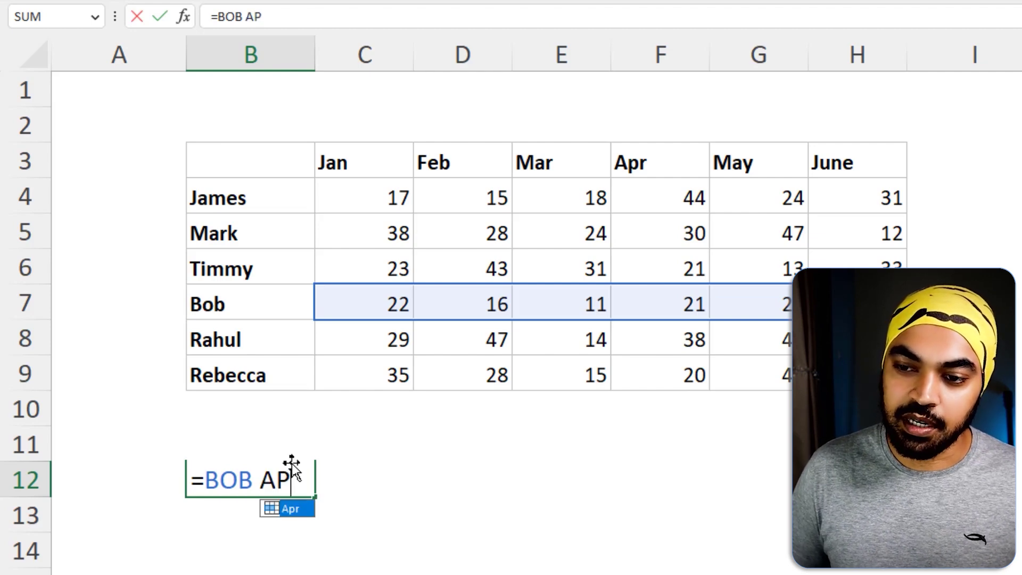
{"action": "key", "text": "Tab"}
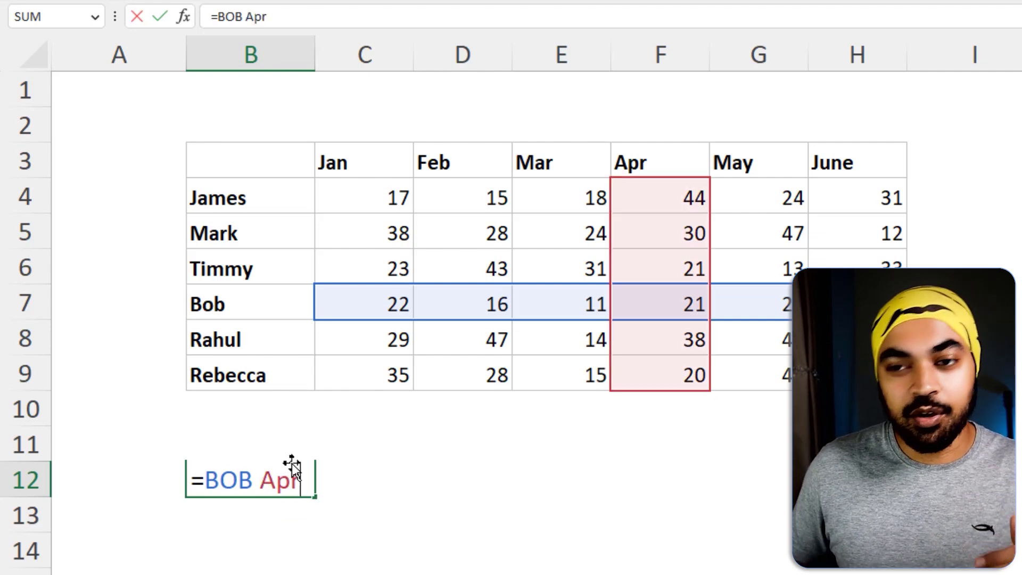
{"action": "key", "text": "Return"}
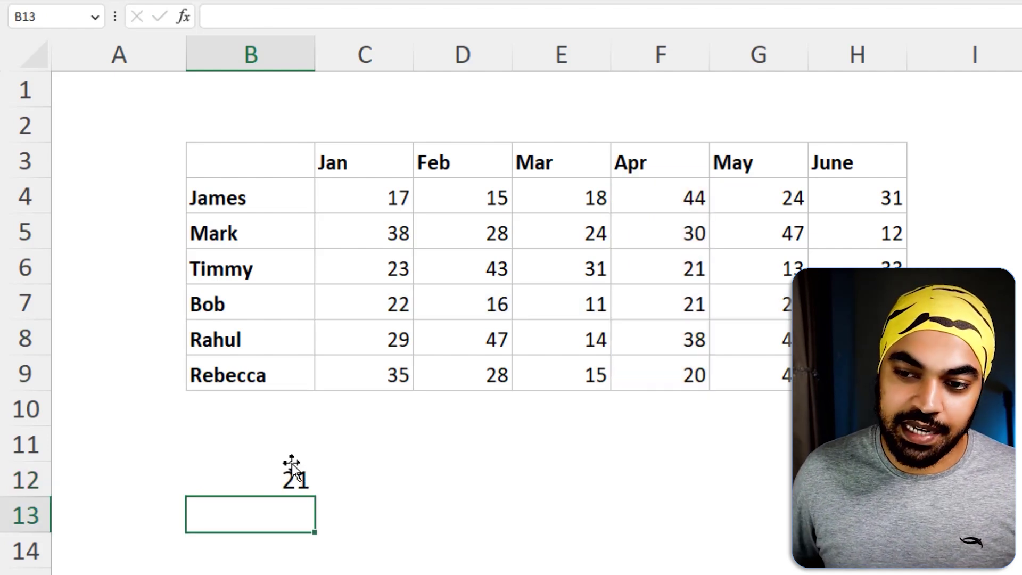
{"action": "left_click", "coordinate": [292, 464]}
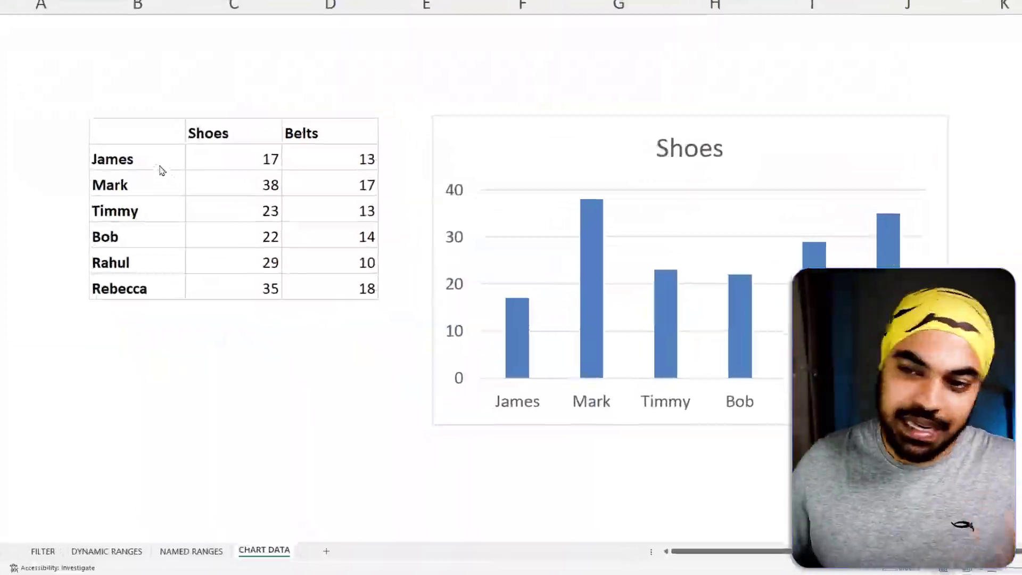
Insert a new column headed Notes between Shoes and Belts
{"action": "left_click", "coordinate": [247, 130]}
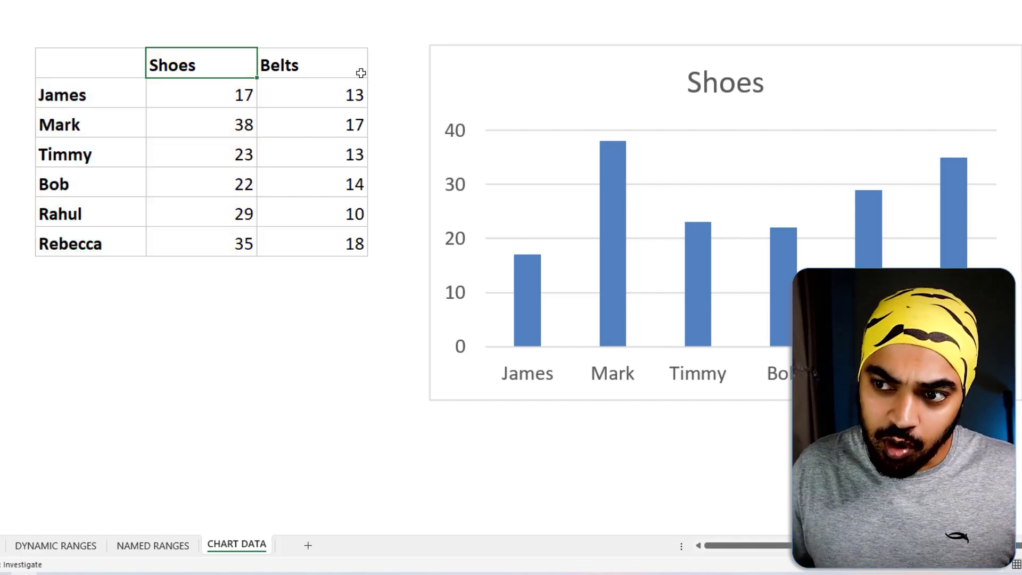
{"action": "left_click_drag", "start_coordinate": [348, 70], "coordinate": [349, 246]}
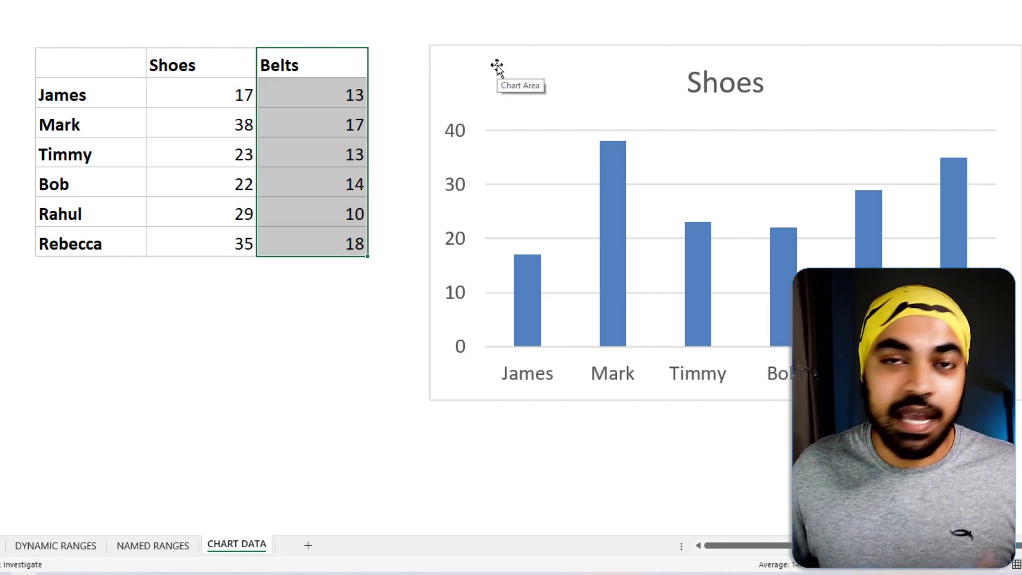
{"action": "left_click", "coordinate": [511, 74]}
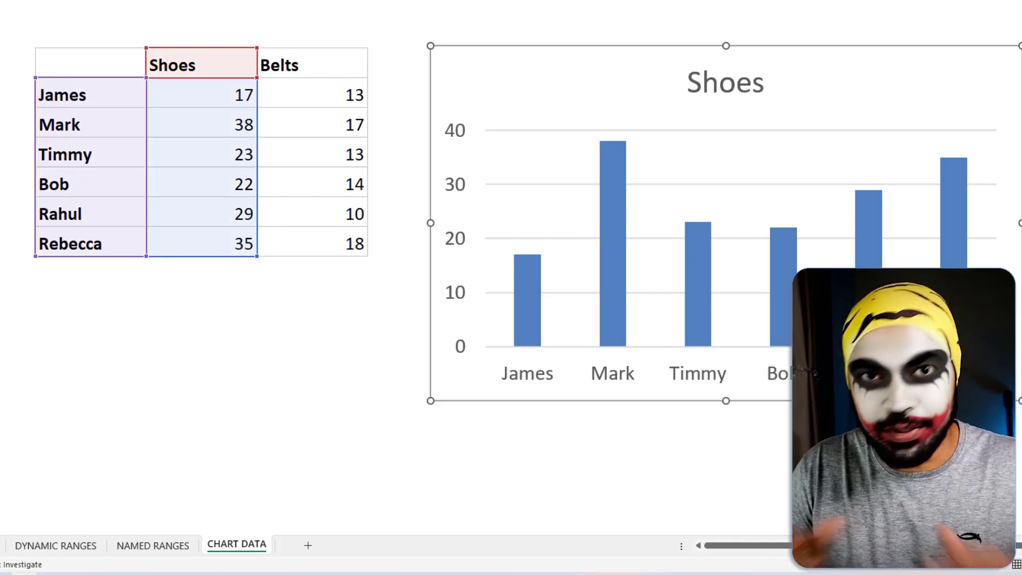
{"action": "left_click", "coordinate": [305, 70]}
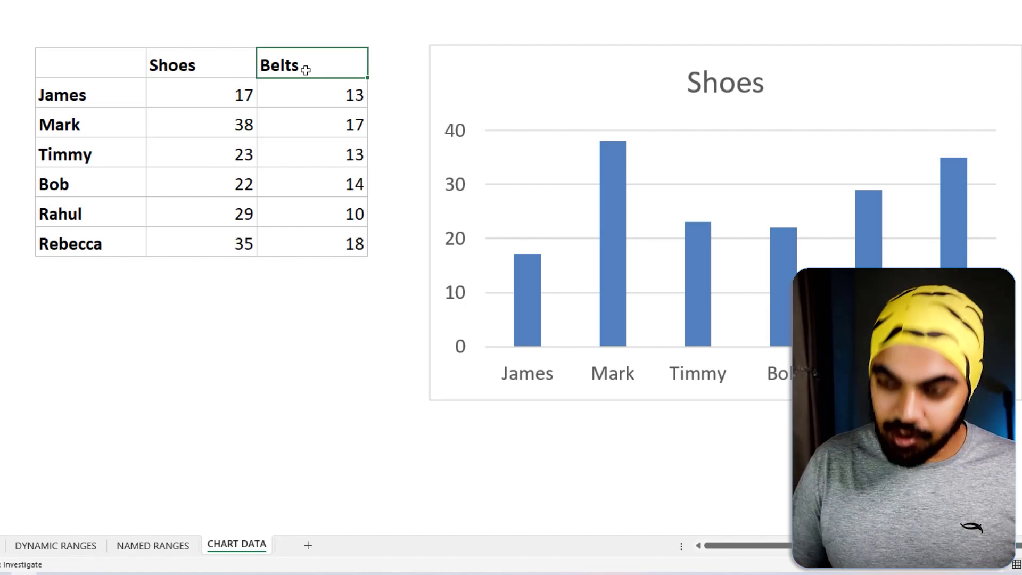
{"action": "key", "text": "ctrl+shift+plus"}
{"action": "type", "text": "N"}
{"action": "key", "text": "Escape"}
{"action": "type", "text": "Notes"}
{"action": "key", "text": "Return"}
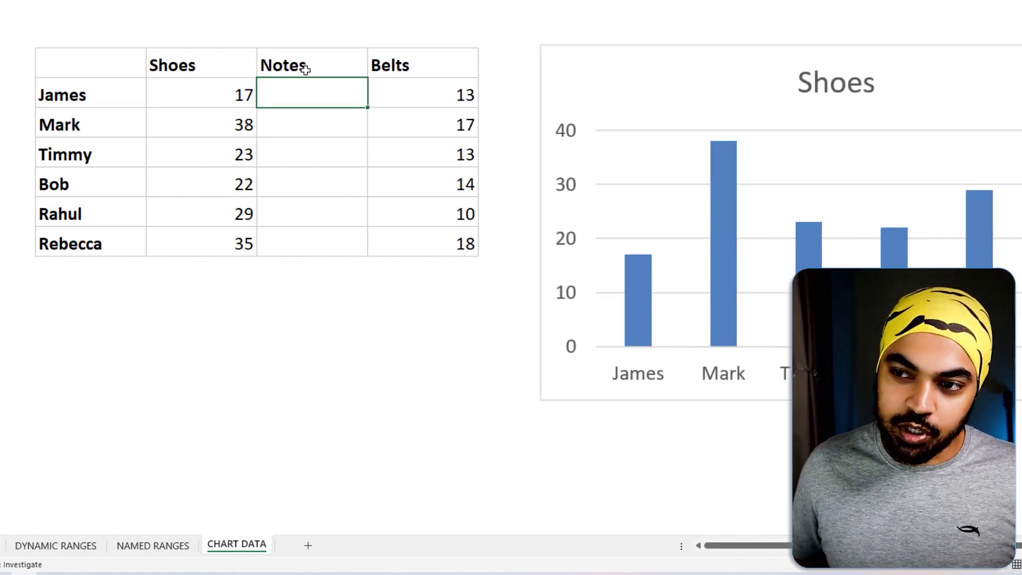
Fill abc into every Notes cell from James to Rebecca at once
{"action": "key", "text": "Left"}
{"action": "key", "text": "ctrl+Down"}
{"action": "key", "text": "Right"}
{"action": "key", "text": "ctrl+shift+Up"}
{"action": "key", "text": "shift+Down"}
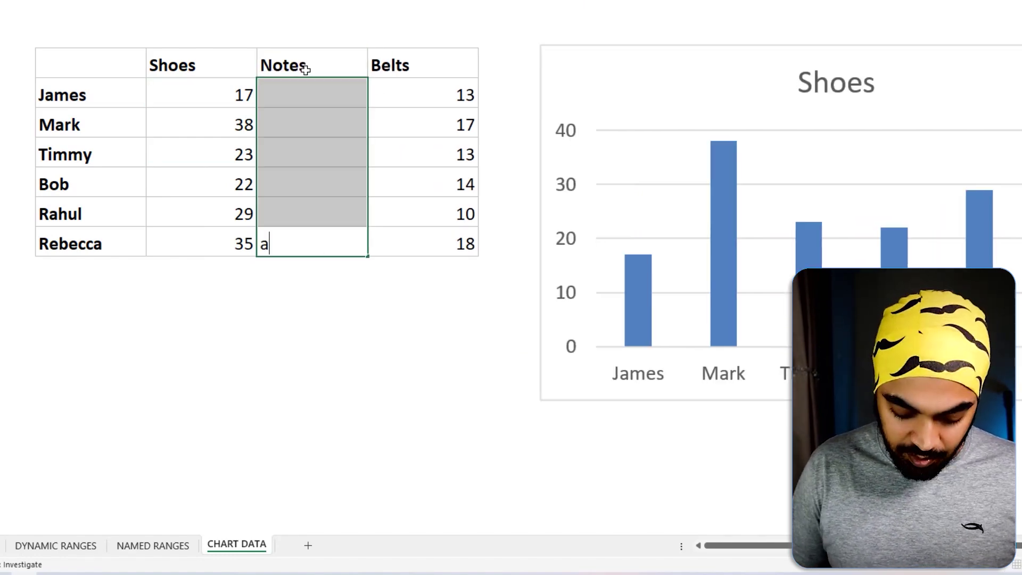
{"action": "key", "text": "ctrl+Return"}
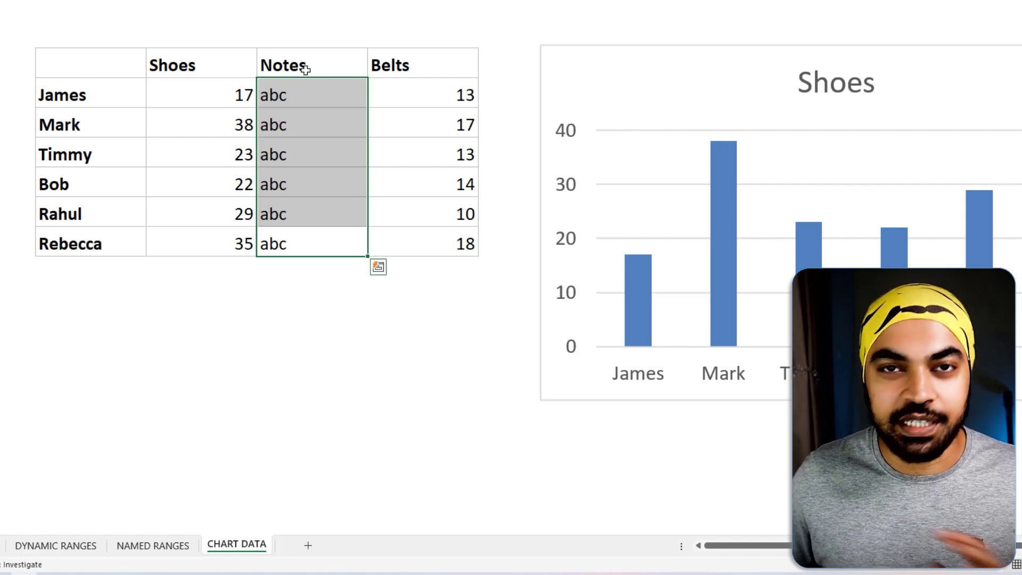
{"action": "left_click", "coordinate": [355, 316]}
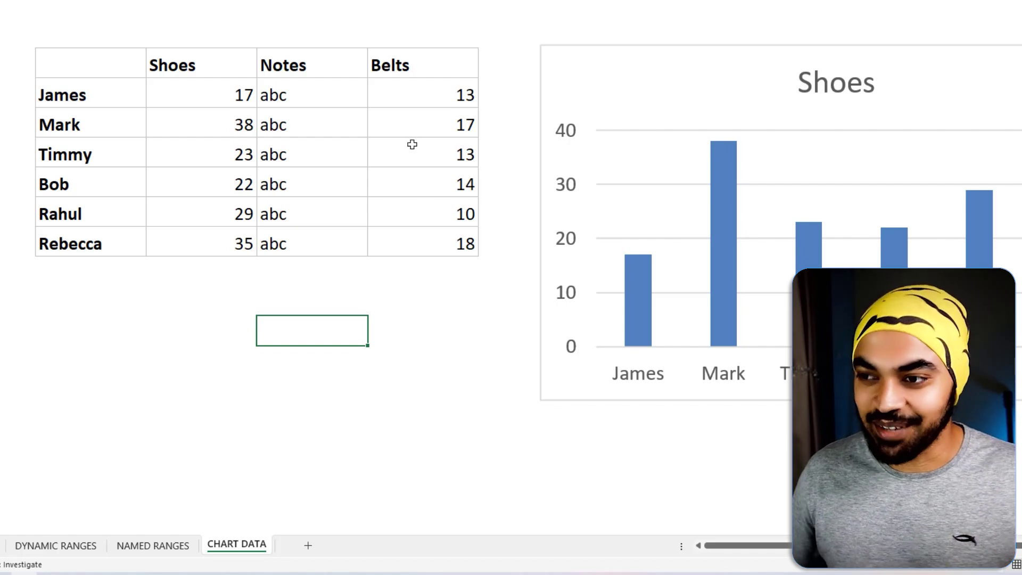
Copy the Belts column with its header and paste it into the Shoes chart as a second series
{"action": "left_click_drag", "start_coordinate": [427, 64], "coordinate": [431, 244]}
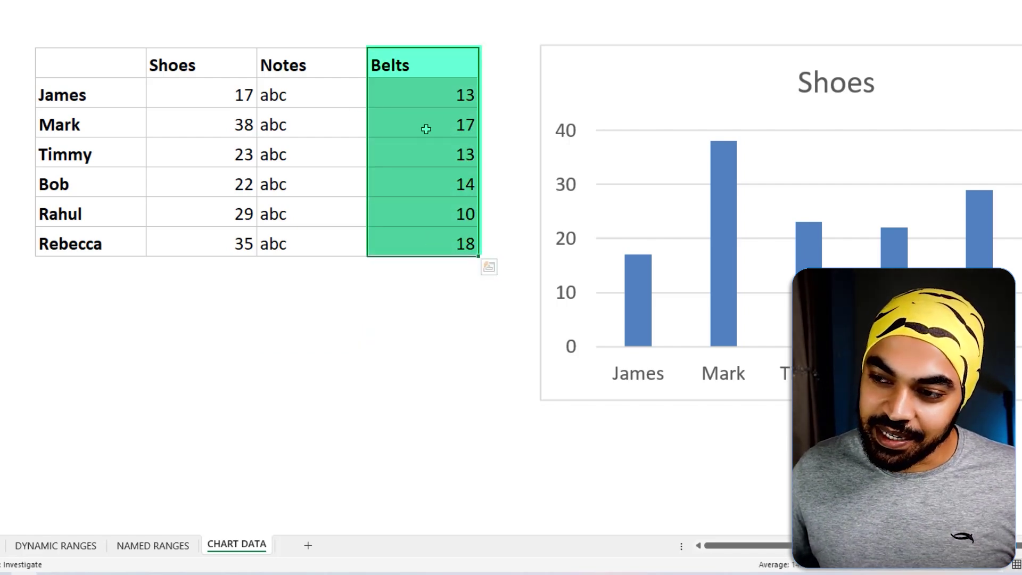
{"action": "key", "text": "ctrl+c"}
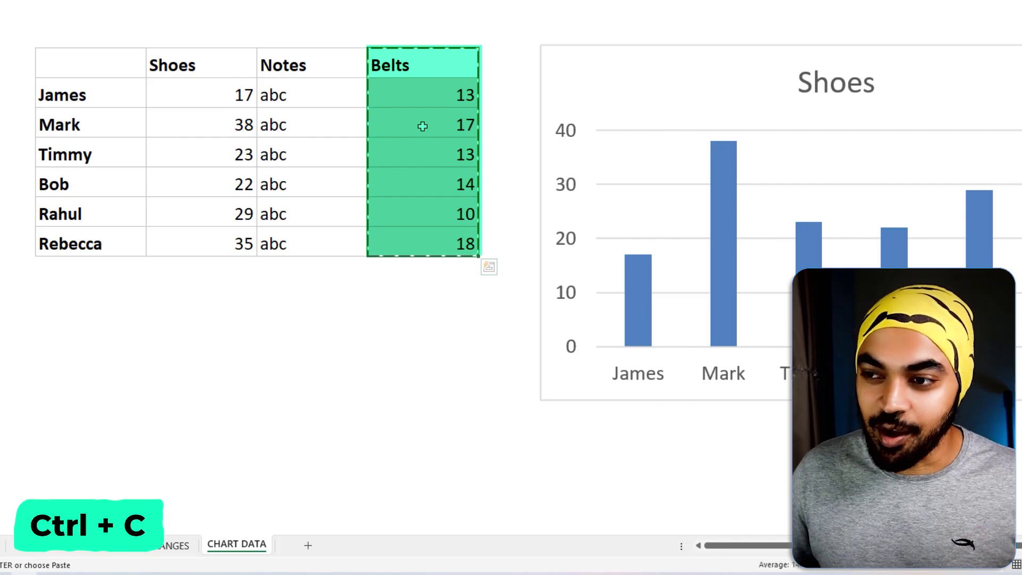
{"action": "left_click", "coordinate": [593, 51]}
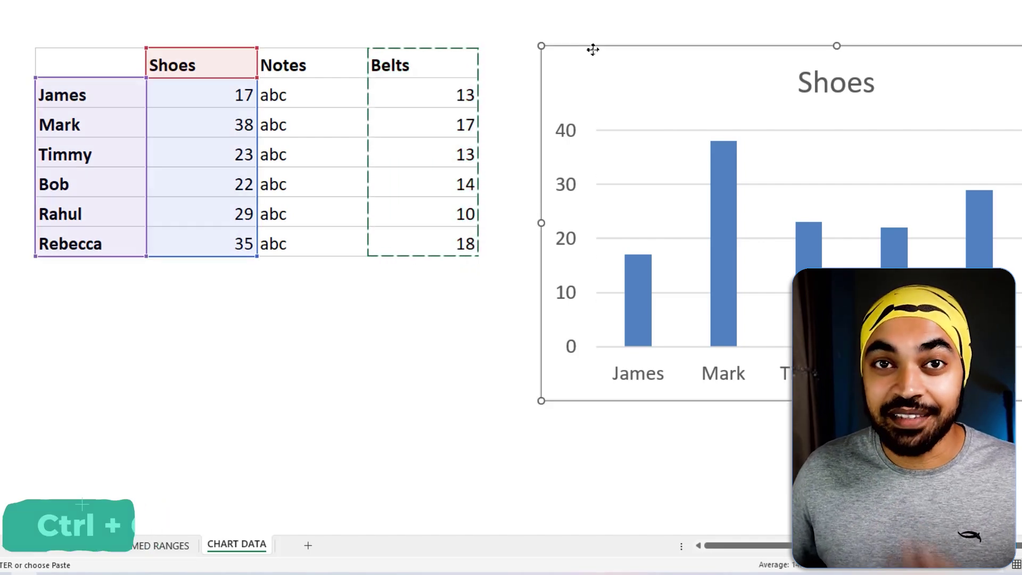
{"action": "key", "text": "ctrl+v"}
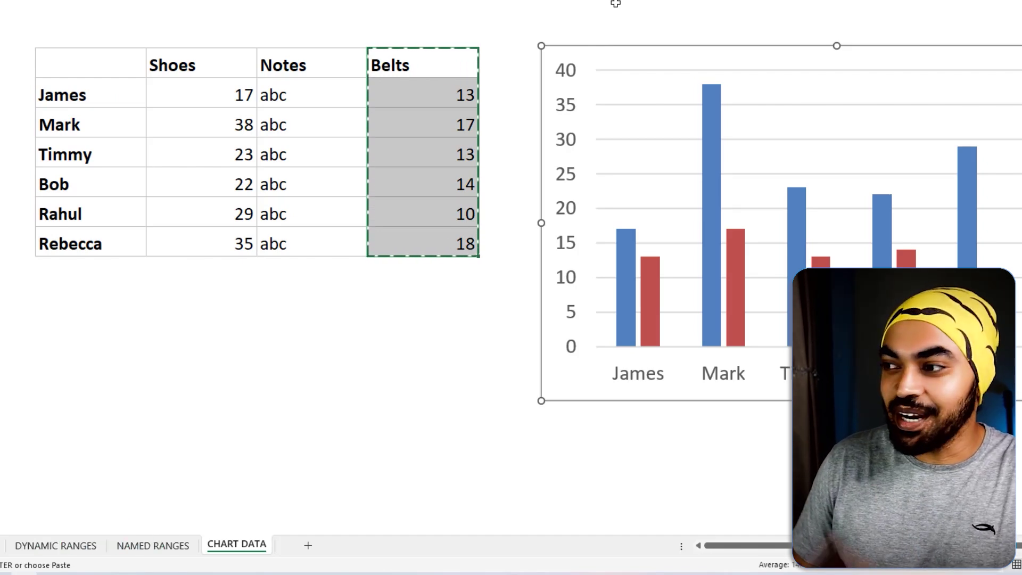
{"action": "left_click", "coordinate": [645, 30]}
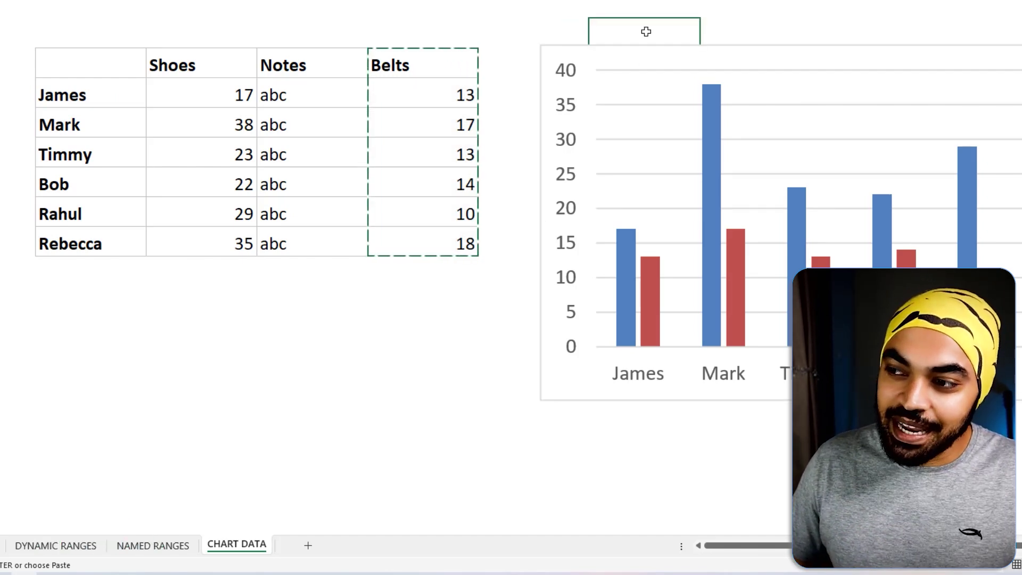
Move the chart slightly up and left and turn on its Shoes/Belts legend
{"action": "left_click", "coordinate": [746, 47]}
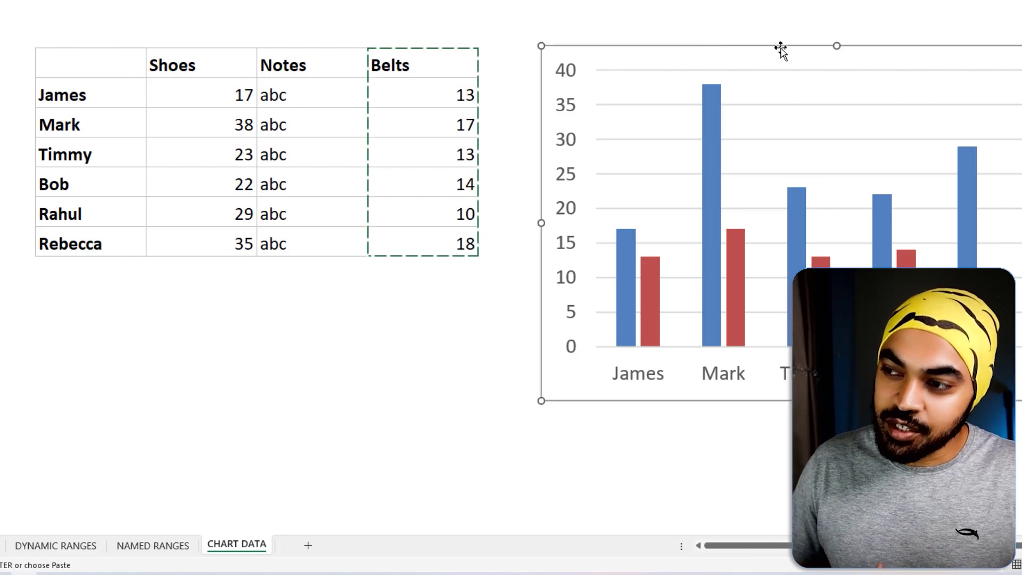
{"action": "left_click_drag", "start_coordinate": [780, 48], "coordinate": [690, 29]}
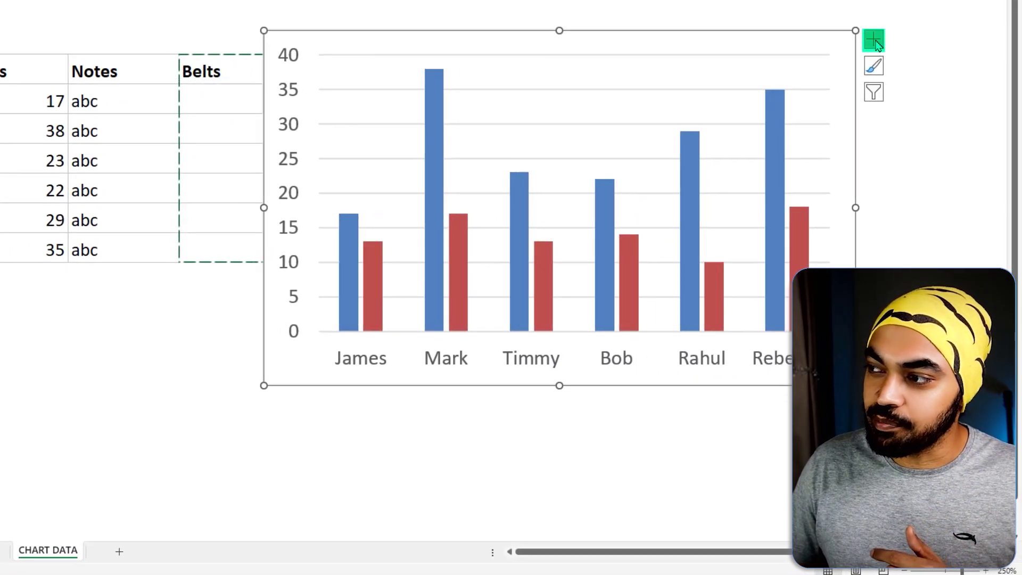
{"action": "left_click", "coordinate": [877, 48]}
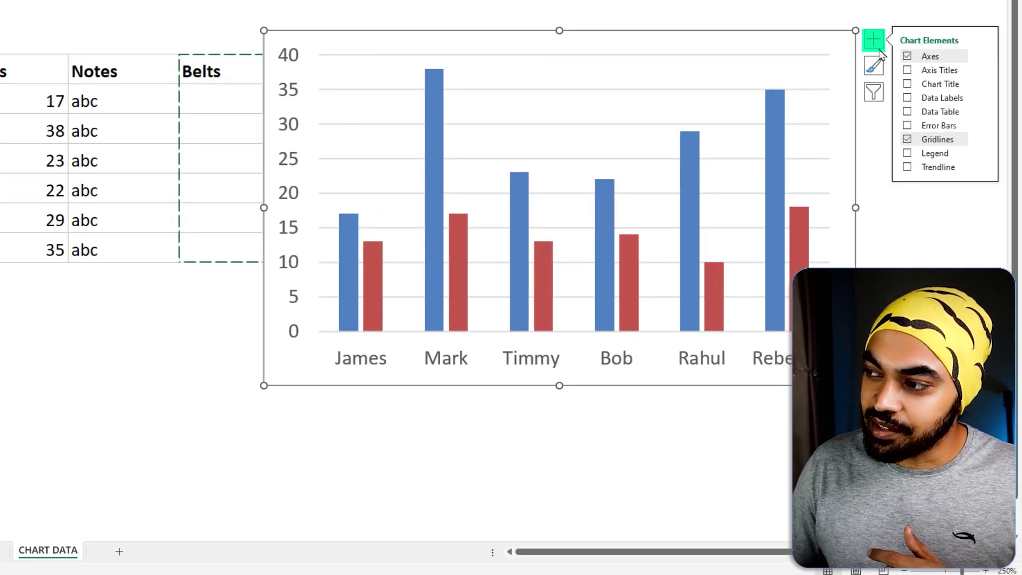
{"action": "left_click", "coordinate": [907, 153]}
{"action": "left_click", "coordinate": [873, 160]}
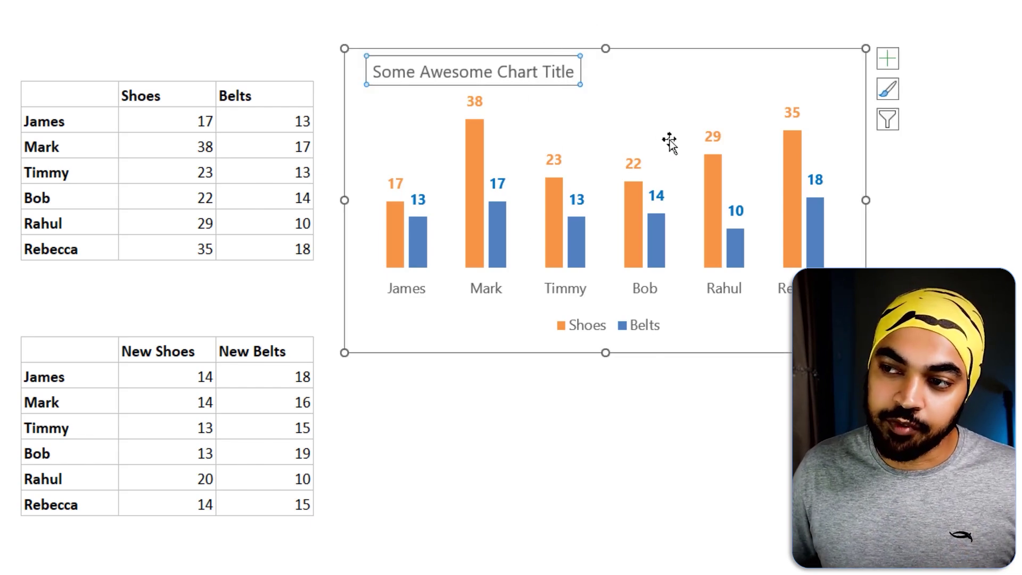
Deselect the new New Shoes/New Belts chart by clicking an empty cell
{"action": "left_click", "coordinate": [641, 28]}
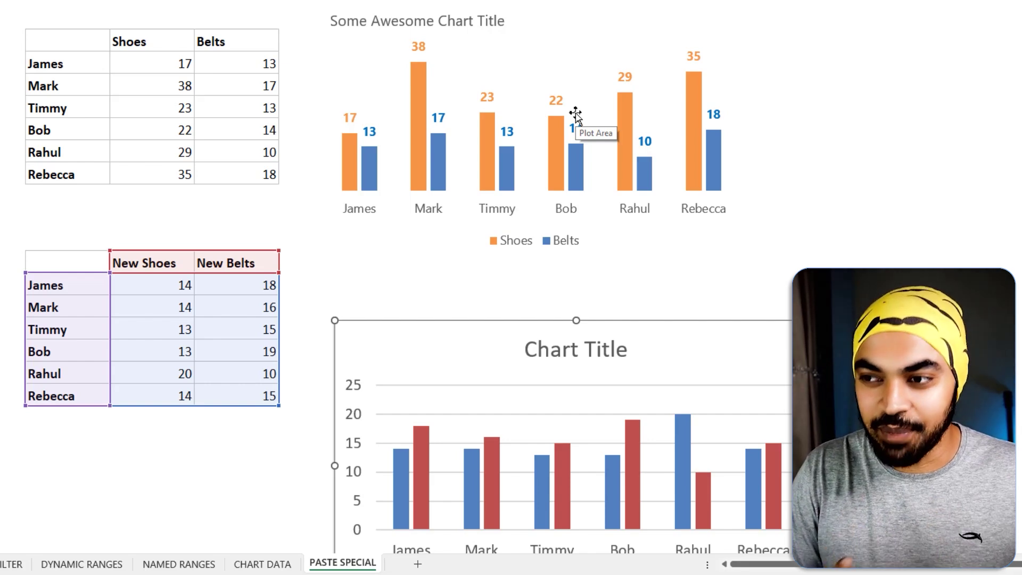
Copy the formatted top chart and select the lower New Shoes/New Belts chart
{"action": "left_click", "coordinate": [569, 22]}
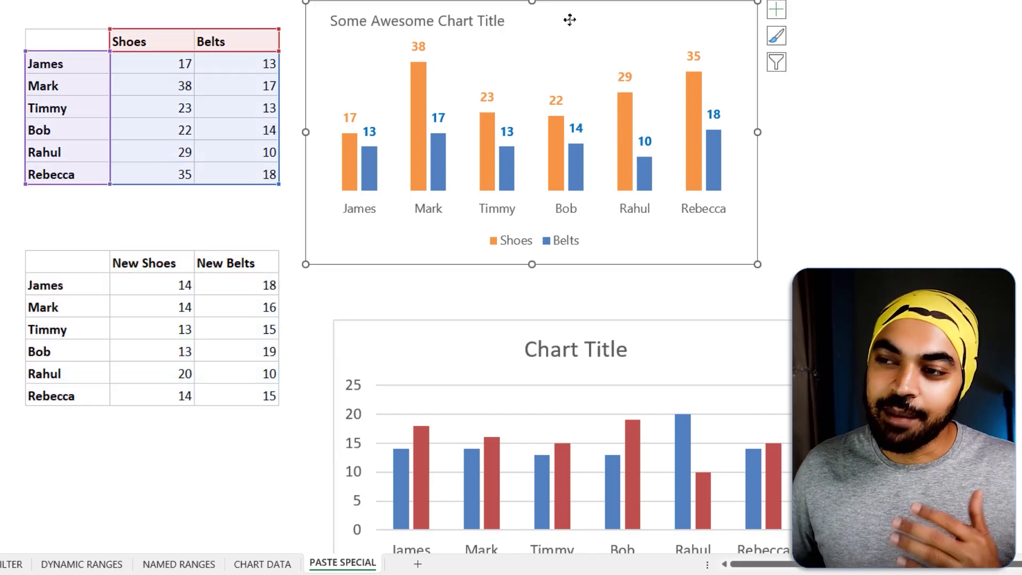
{"action": "key", "text": "ctrl+c"}
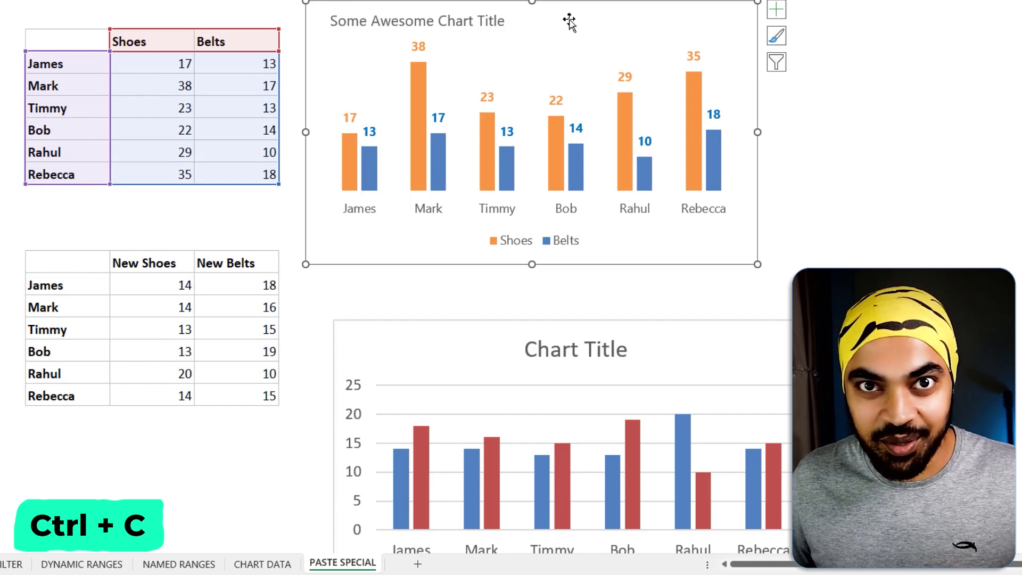
{"action": "left_click_drag", "start_coordinate": [667, 331], "coordinate": [635, 296]}
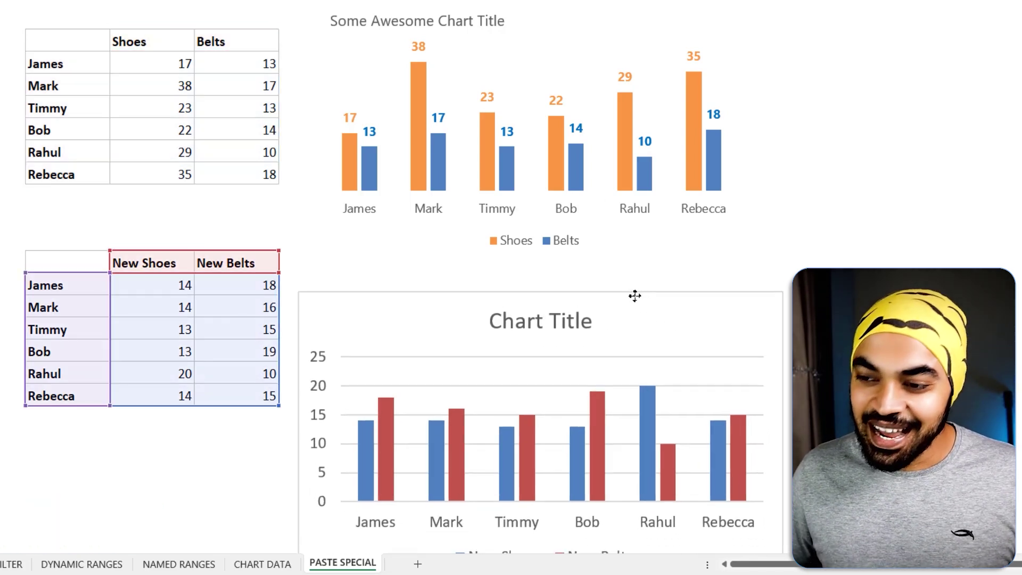
{"action": "key", "text": "alt+e"}
{"action": "key", "text": "s"}
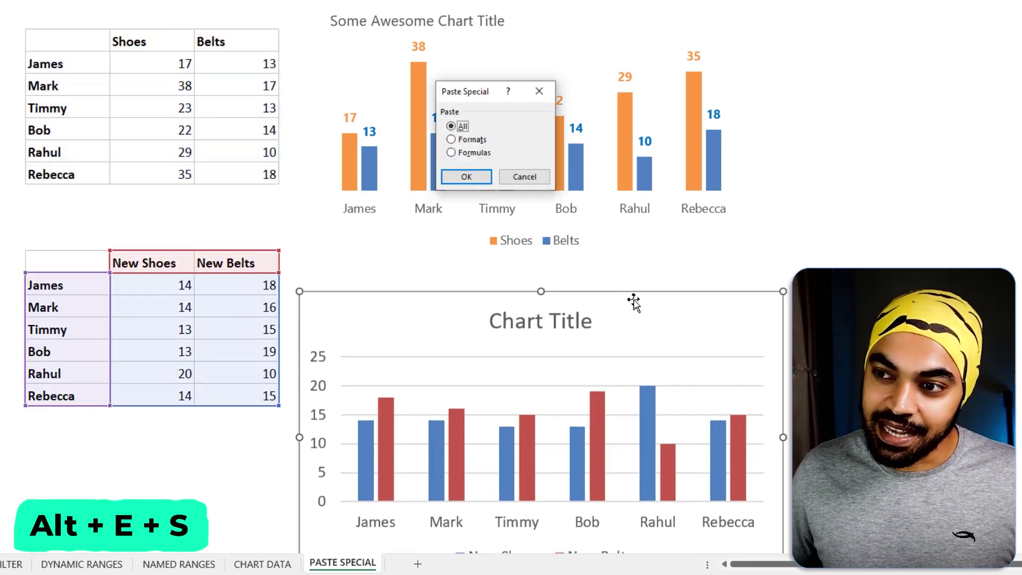
{"action": "left_click", "coordinate": [526, 176]}
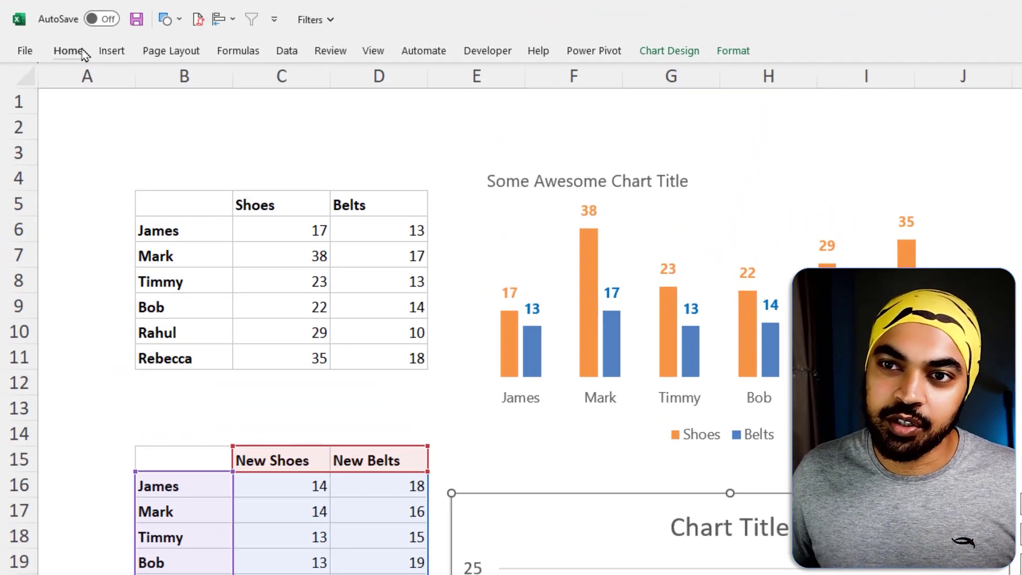
Paste only the copied chart formats onto the lower chart through Paste Special
{"action": "left_click", "coordinate": [82, 54]}
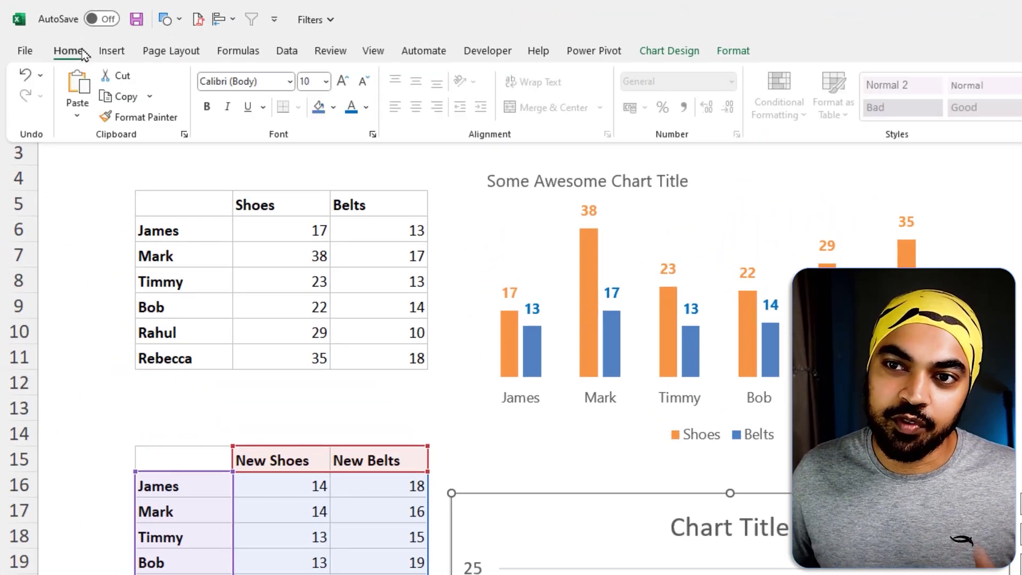
{"action": "left_click", "coordinate": [77, 114]}
{"action": "left_click", "coordinate": [94, 187]}
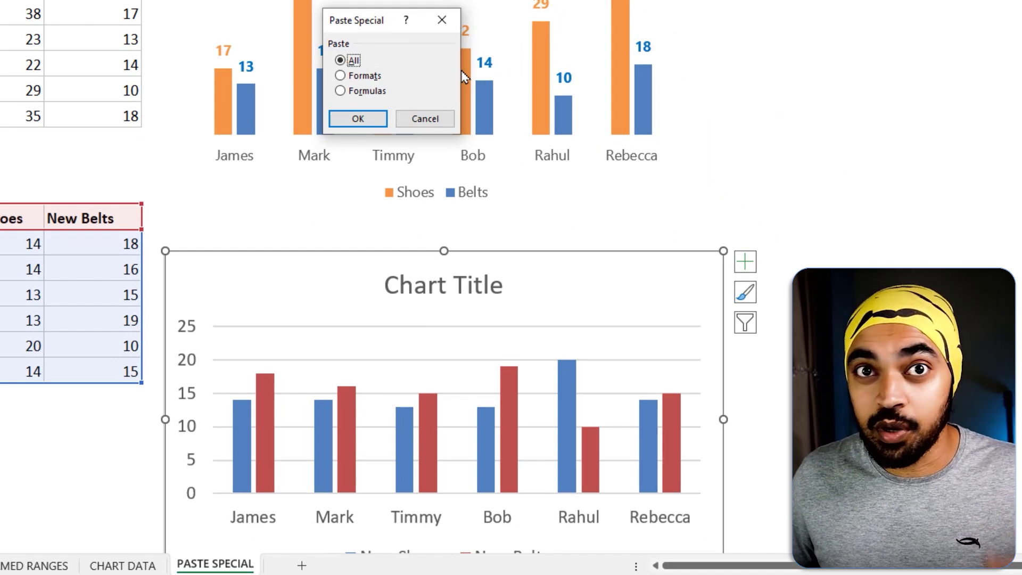
{"action": "left_click", "coordinate": [366, 79]}
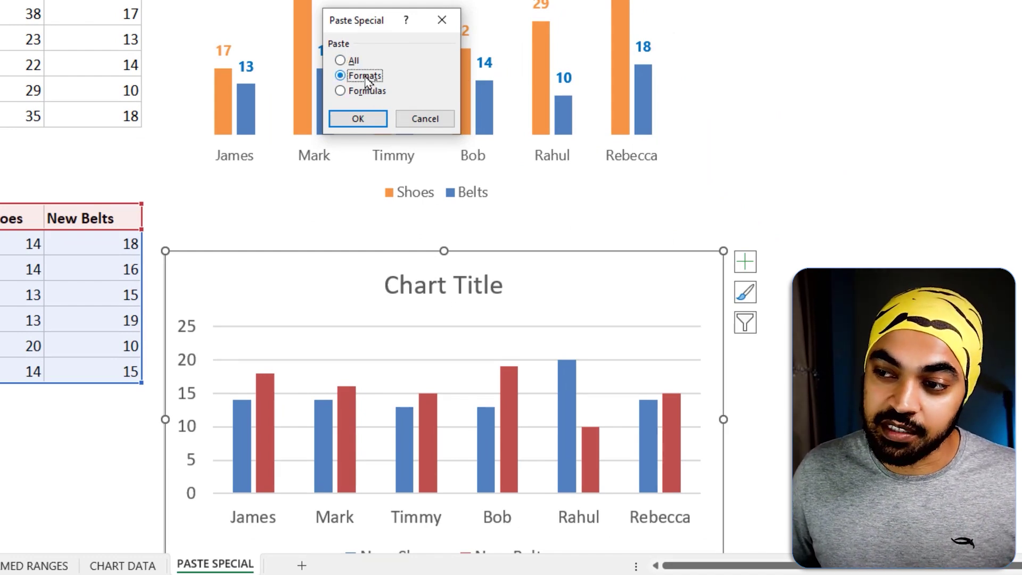
{"action": "left_click", "coordinate": [368, 120]}
{"action": "left_click", "coordinate": [790, 332]}
{"action": "scroll", "coordinate": [785, 403], "scroll_direction": "down", "scroll_amount": 1}
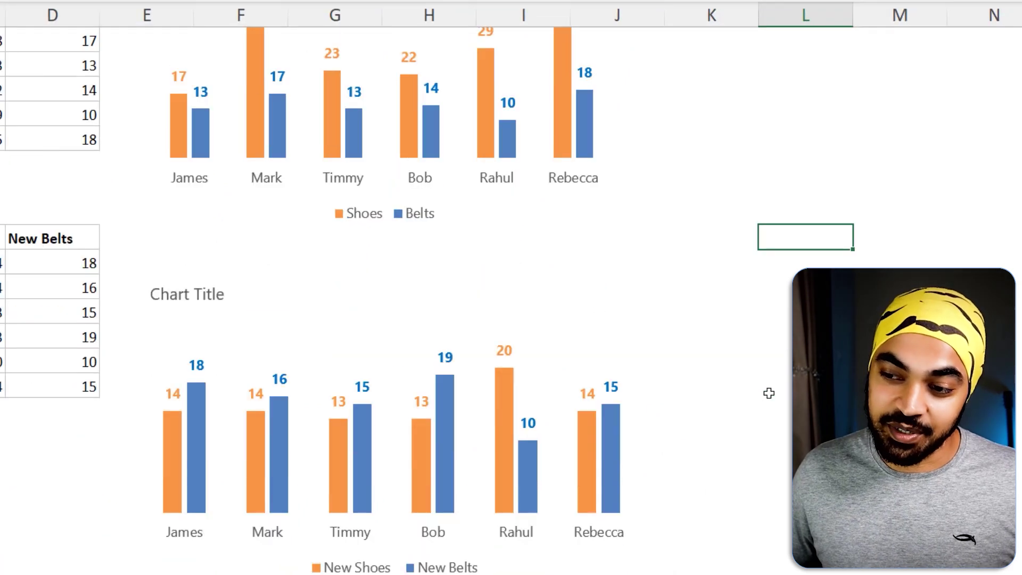